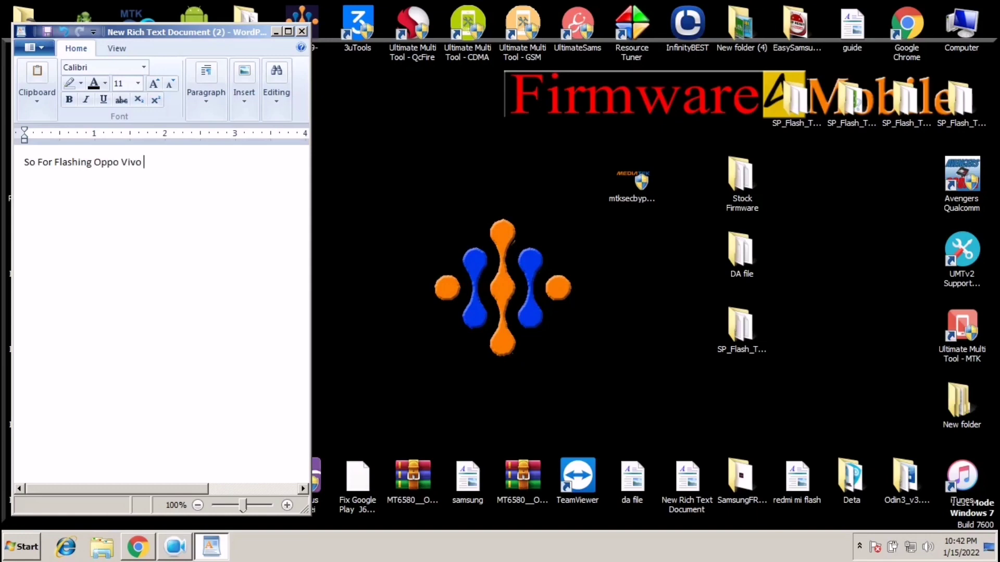
- Complete the title line with "& Tecno Infinix Latest Phone" and add "You Need To Install MTK All In One USB Derivers On Your PC"
text(Latest Phone)
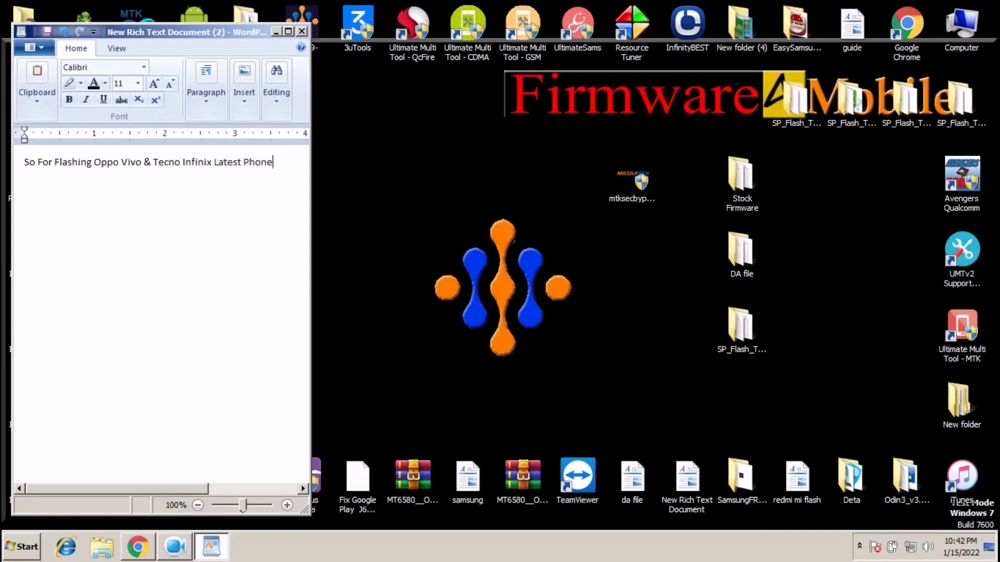
key(Return)
text(You Need To Install MTK All In One USB Derivers On Your PC )
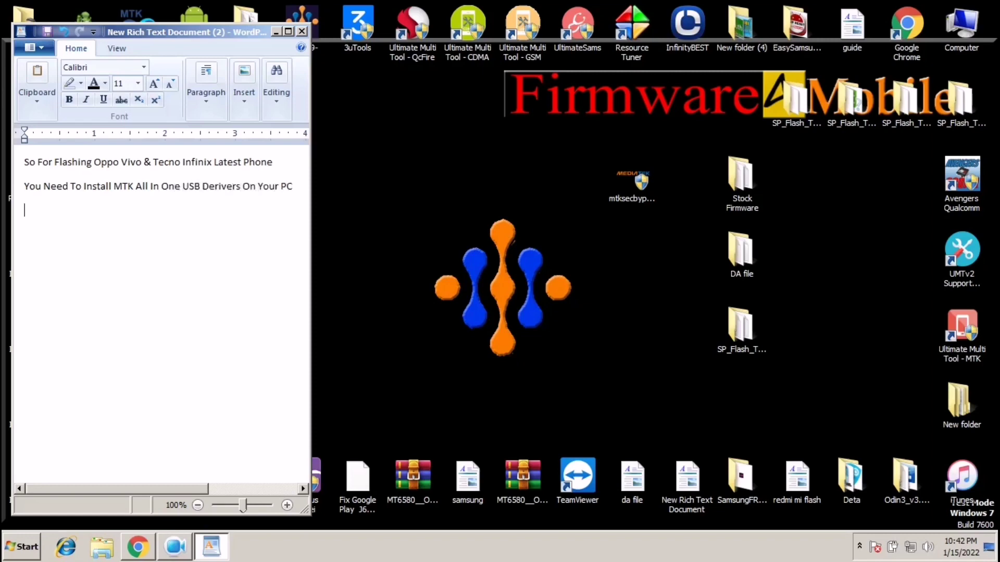
- Add the note lines "7 Must Be Install LibUsb Setup" and "Then Open MTk Auth Bypass Tool"
text(7 Must Be Install LibUsb)
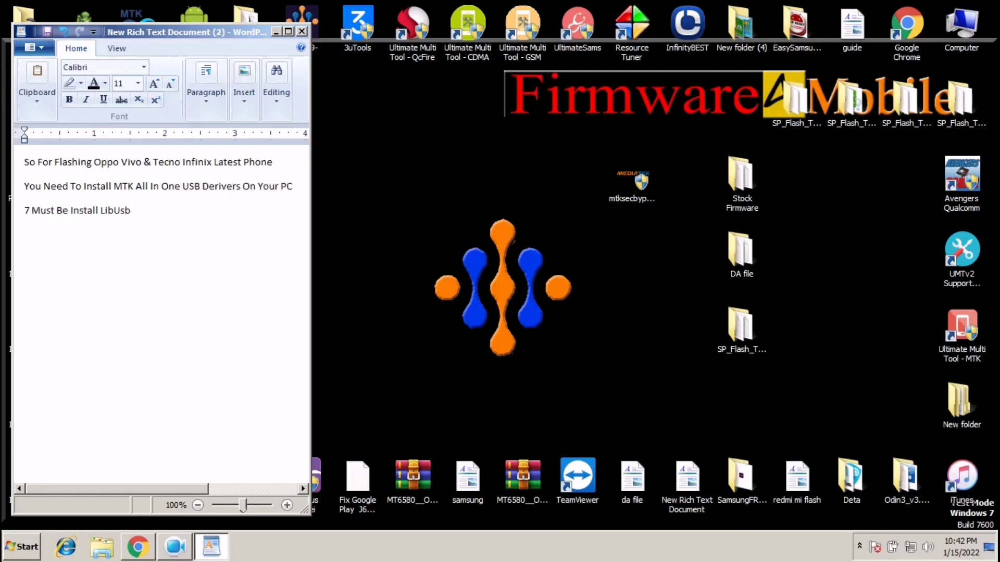
text( Setup)
key(Return)
text(Then Open MTk Auth Bypass Tool)
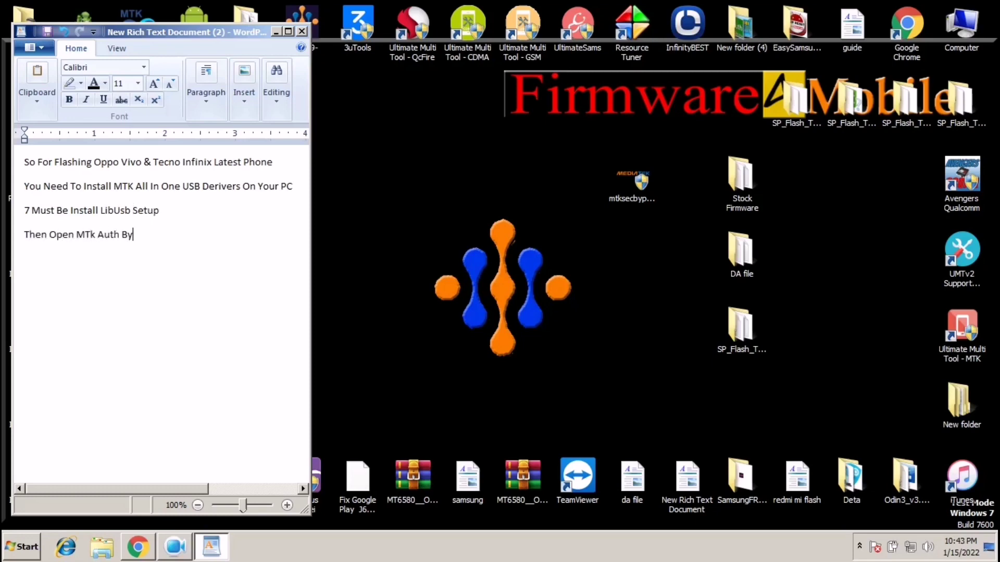
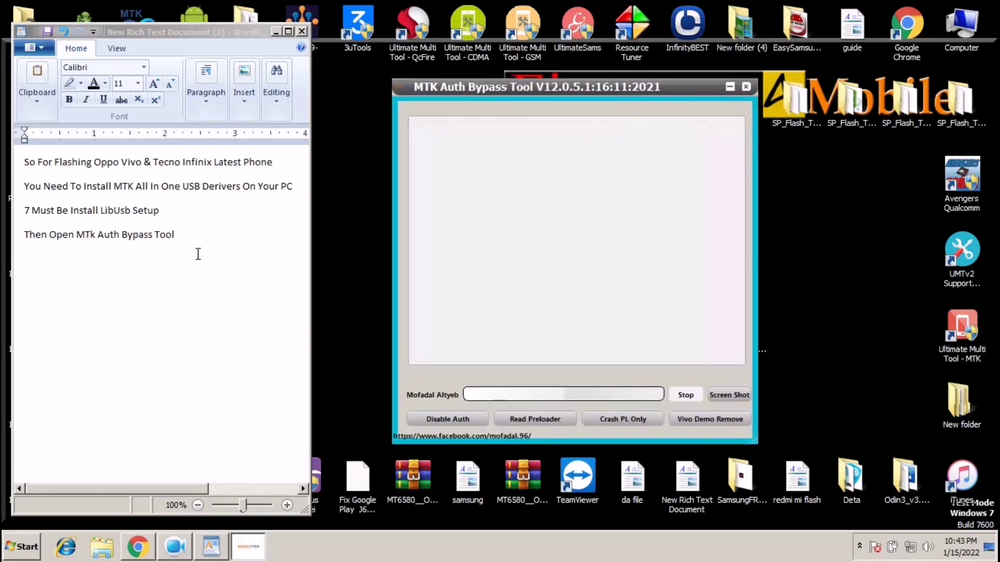
- Add the note lines "Now Click On Disable Auth" and "After Click on Disable Auth Connect Power Off Mobile"
click(184, 261)
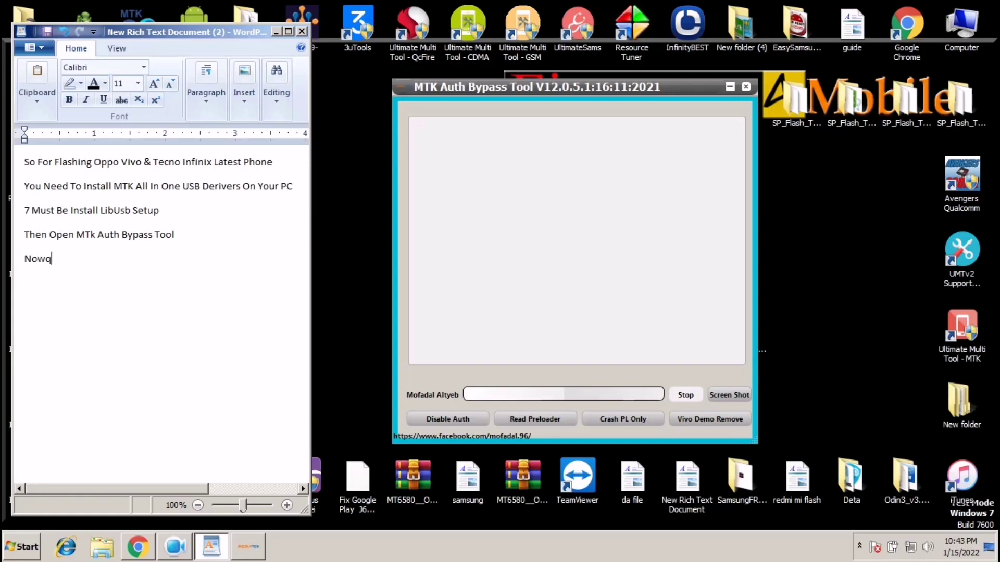
text( Click On Disable Auth)
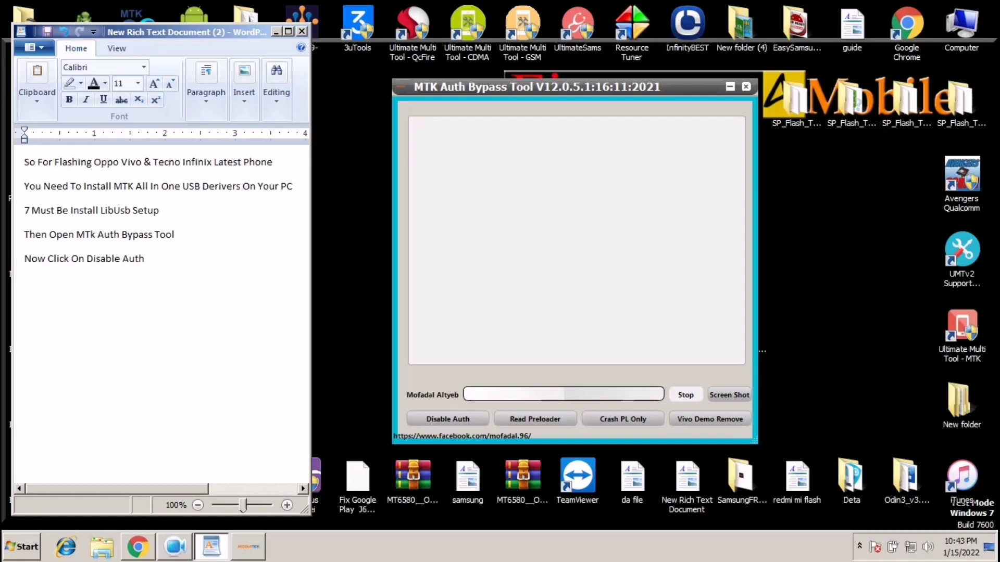
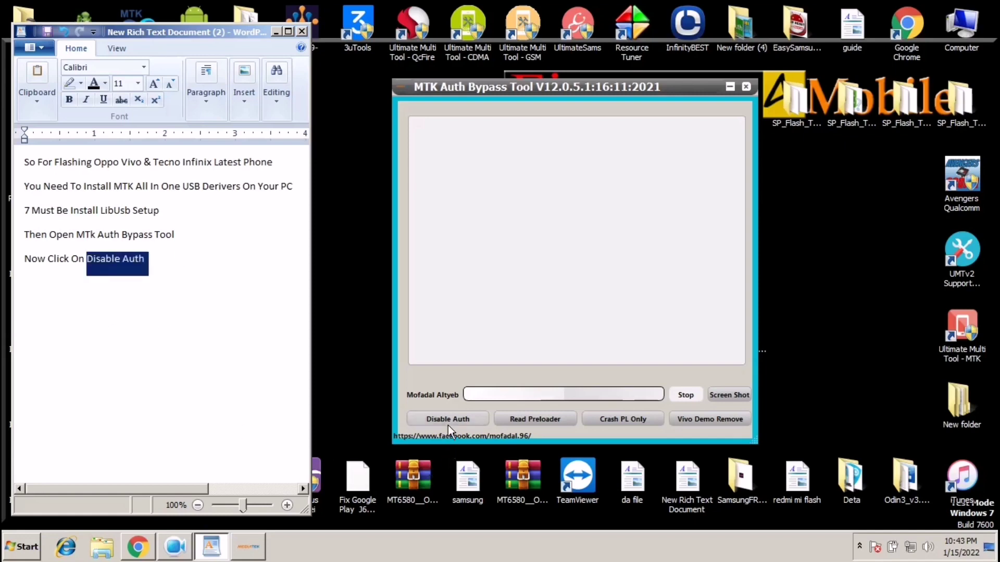
click(212, 279)
key(Return)
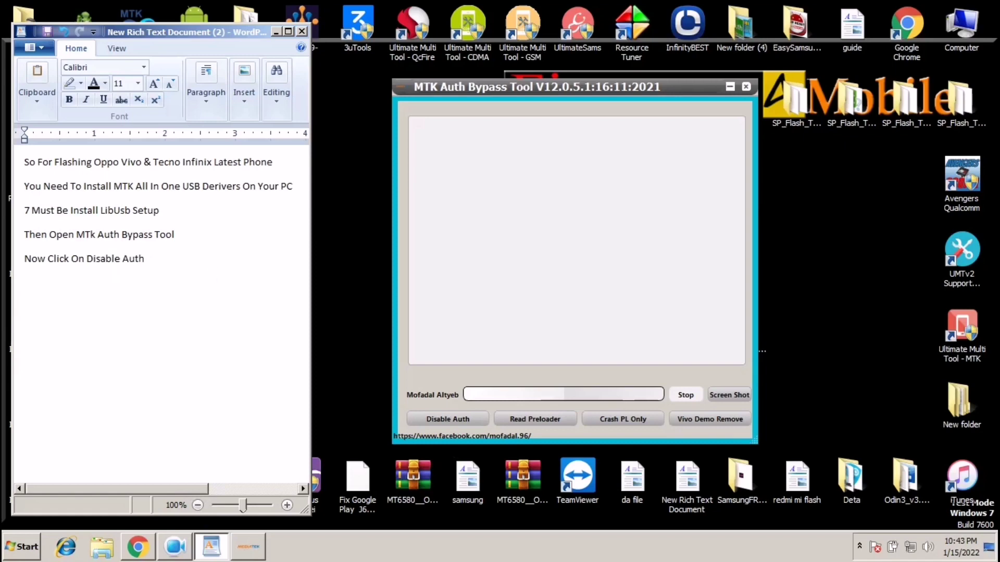
text(After Click on Disable Auth )
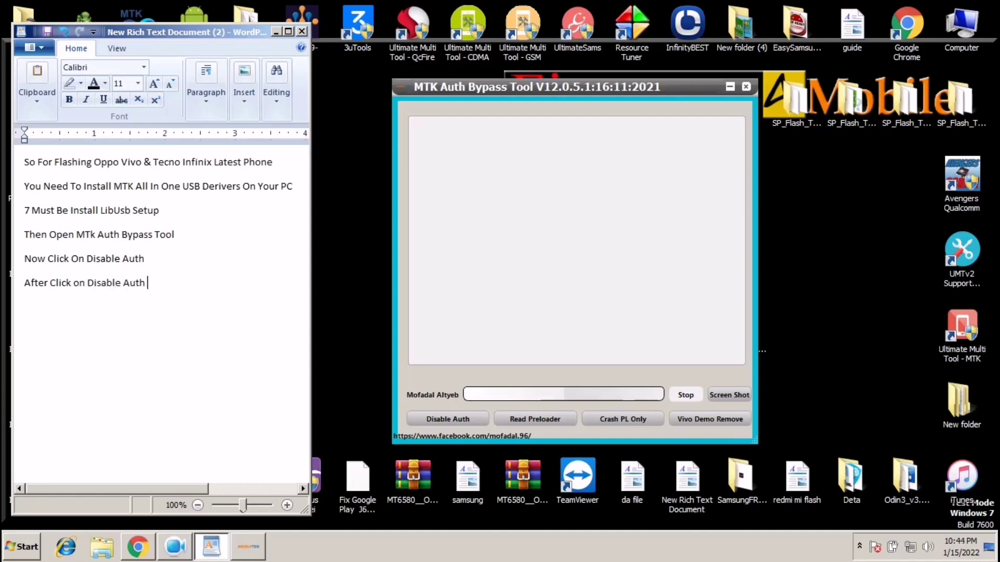
text(Connect Power Off Mobile)
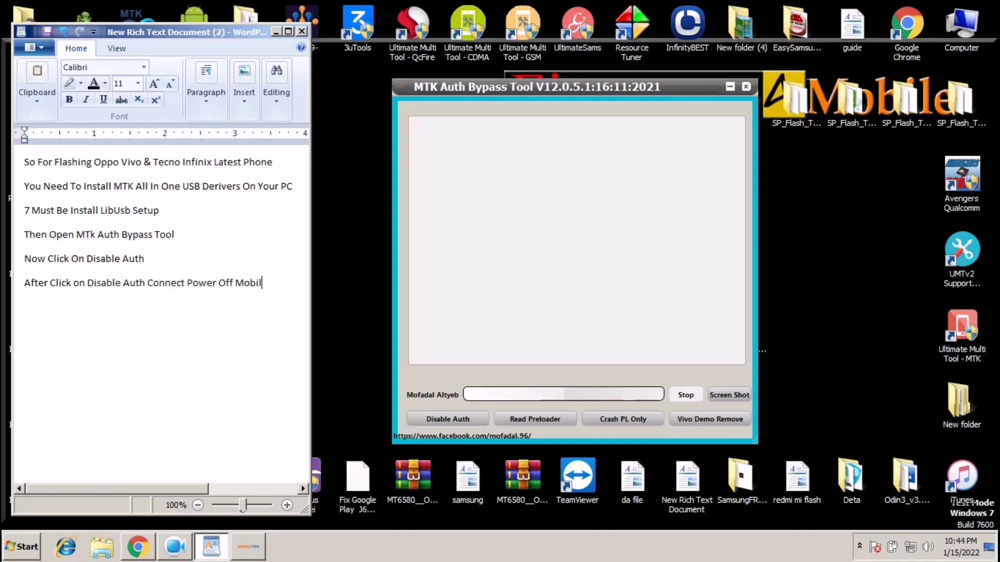
- Add the line "By Pressing Both Volume Key" below the note about connecting the powered-off mobile
key(Return)
text(By Click)
key(BackSpace)
key(BackSpace)
key(BackSpace)
key(BackSpace)
key(BackSpace)
text(Pressing Both Volume Key)
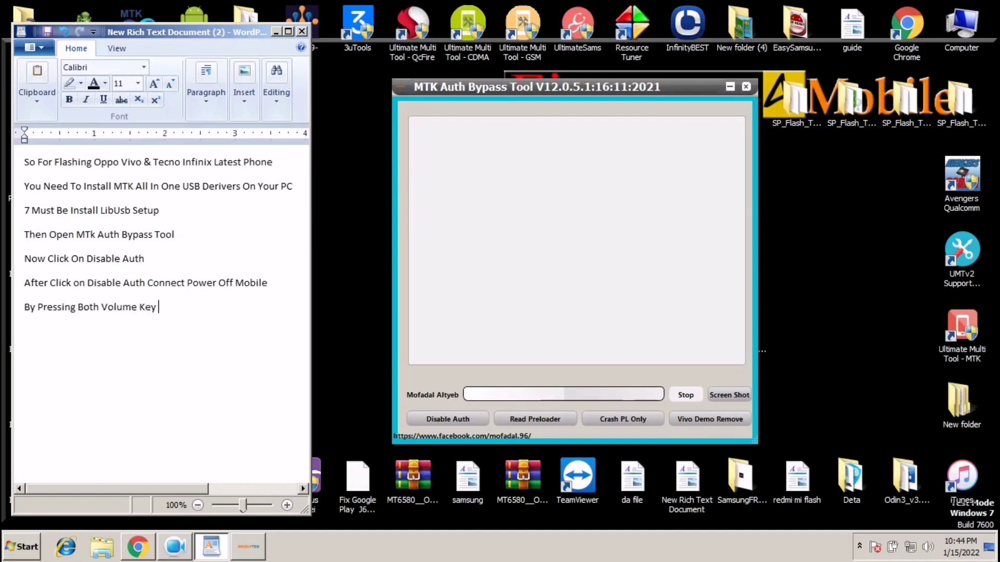
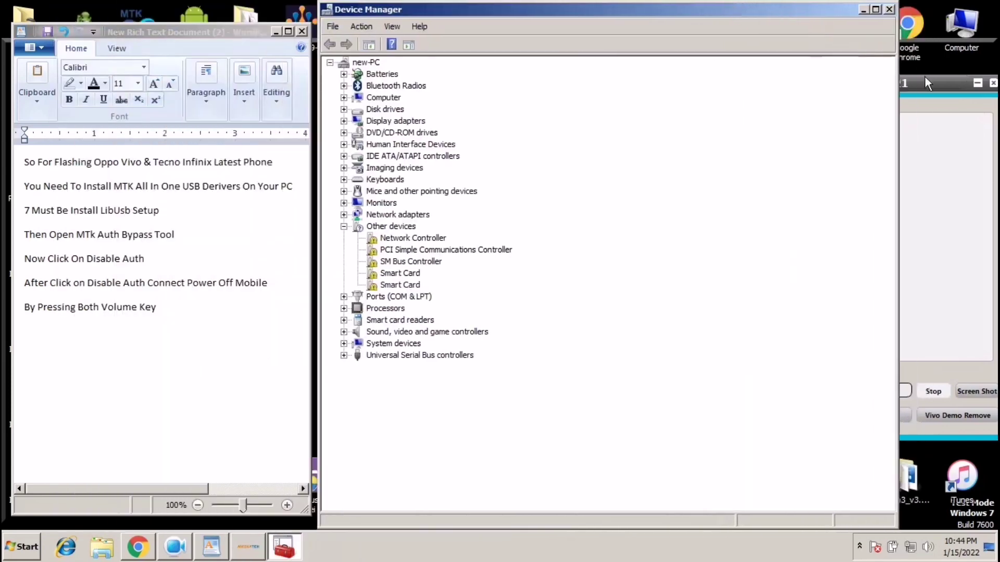
- Narrow the Device Manager window to uncover the MTK Auth Bypass Tool, and highlight the "Now Click On Disable Auth" note
drag(897, 85, 610, 138)
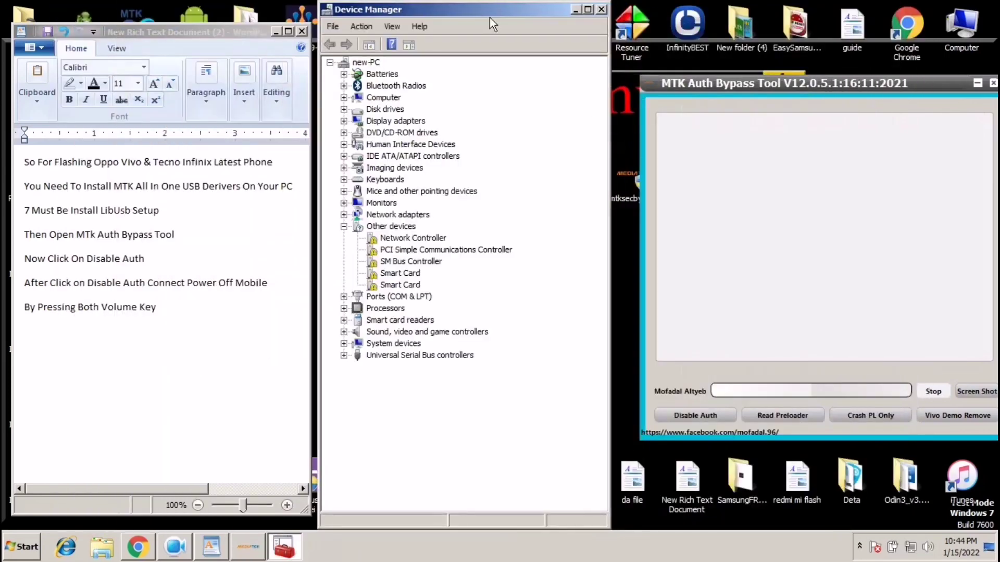
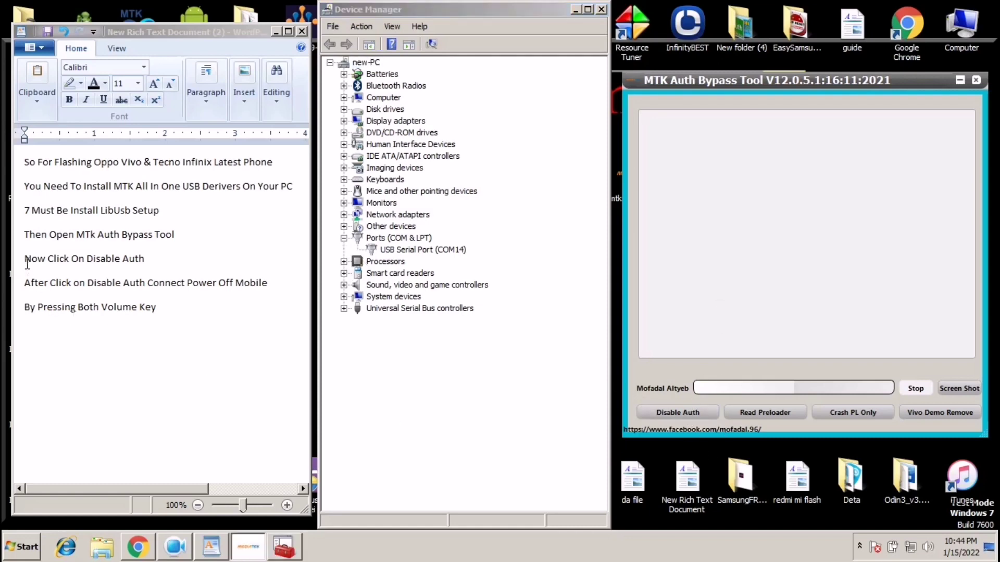
click(27, 263)
double_click(138, 260)
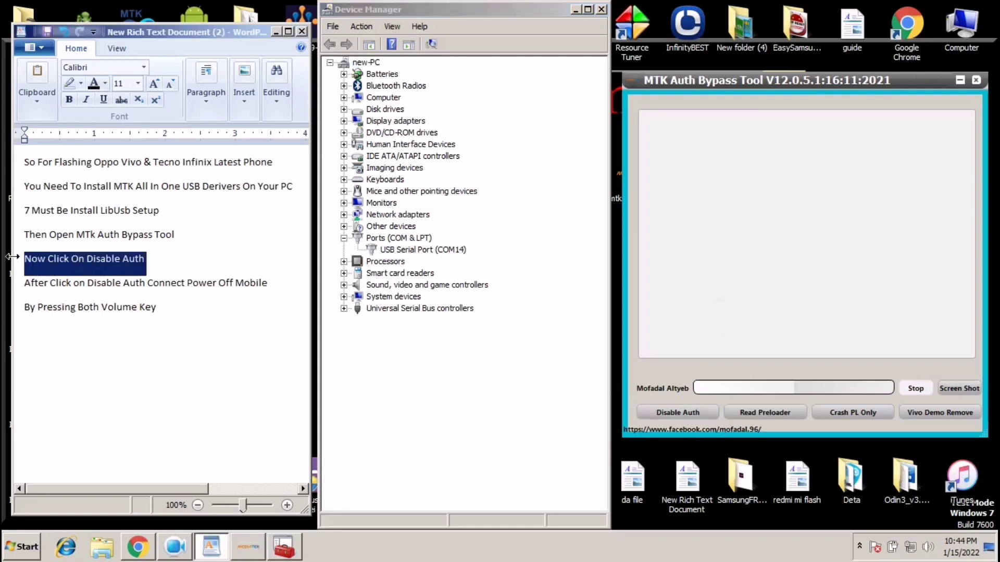
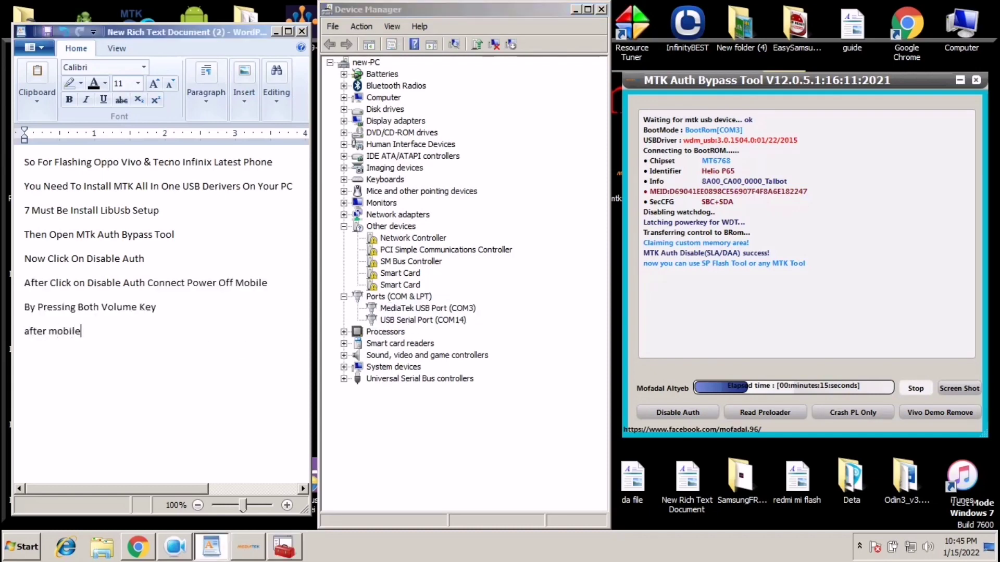
- Finish the note "after mobile connect you will see in device manger mtk port" and point out the MediaTek USB port in Device Manager
text(u will see in de)
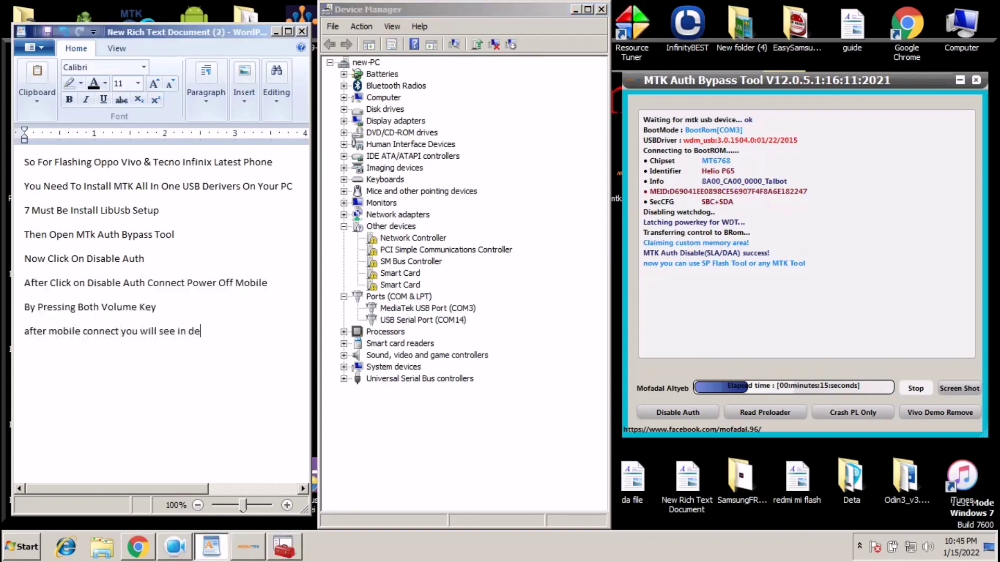
text(vice manger mtk port)
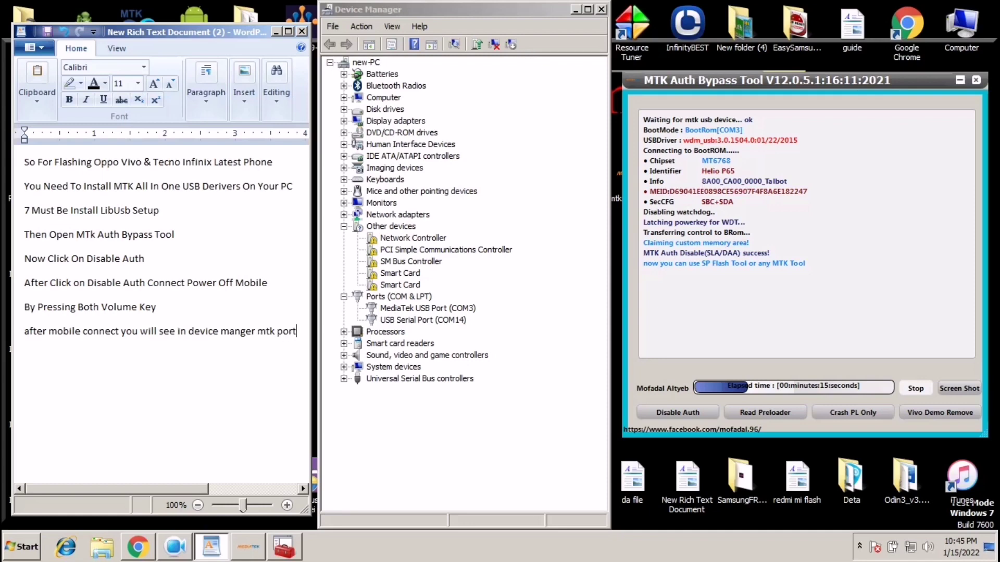
drag(257, 332, 296, 331)
click(427, 308)
click(304, 333)
- Add the line "Now Open SP Flash Tool Modifed By Firmware4Mobile" to the notes, adding that the link is in the description
key(Return)
text(Now Open SP Flash T)
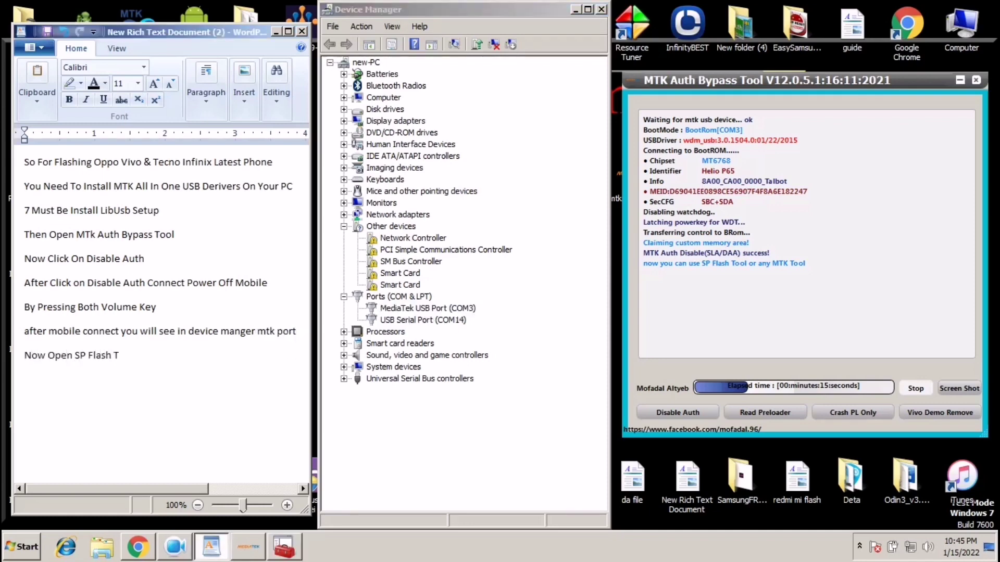
text(ool Modifed By Firmware4Mobile Link In Descripti)
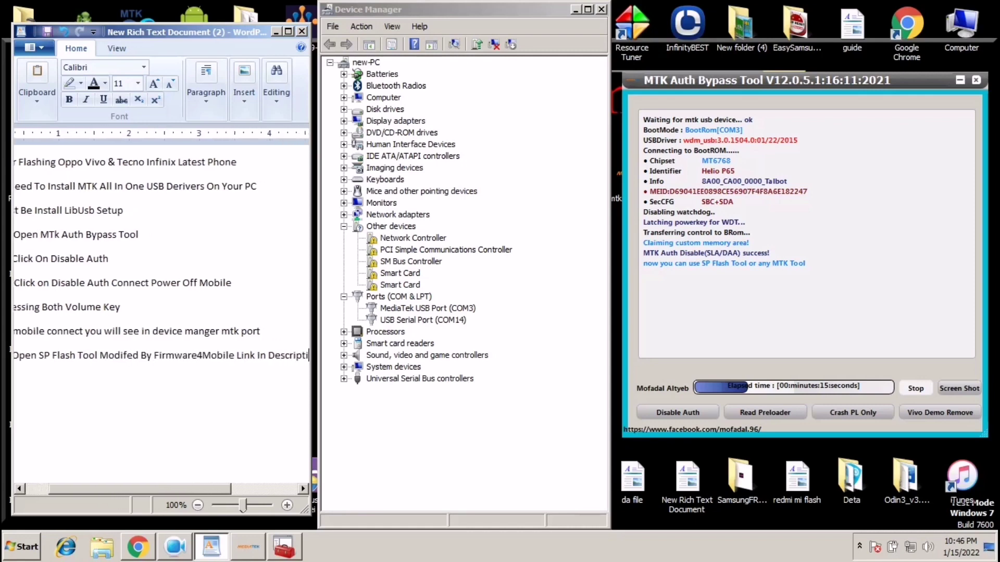
- Add the note "Loud Da File & Firmware MT65xx.text File" and select the MediaTek USB port in Device Manager
key(Return)
text(Loud Da File )
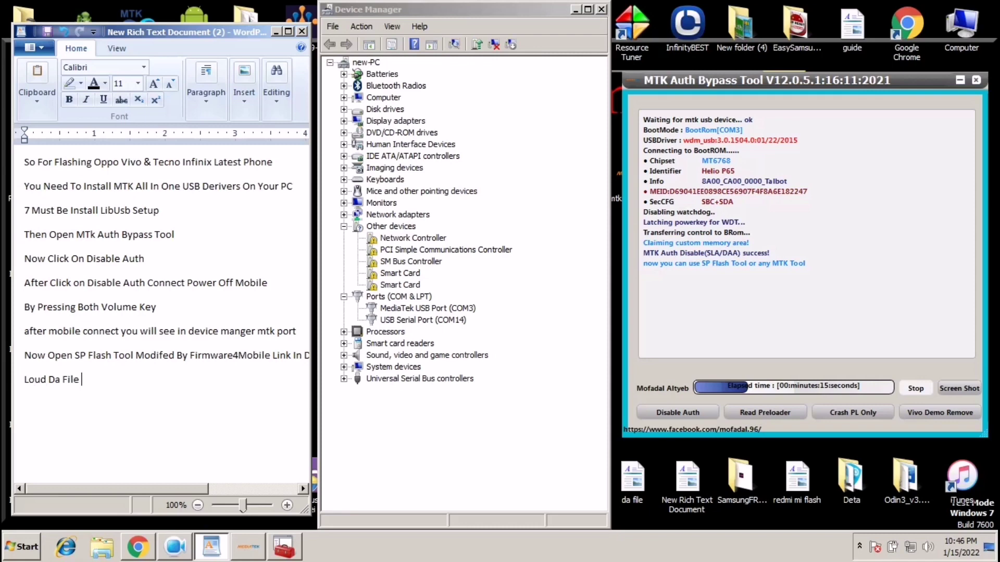
text(& Firmware MT65xx.text File)
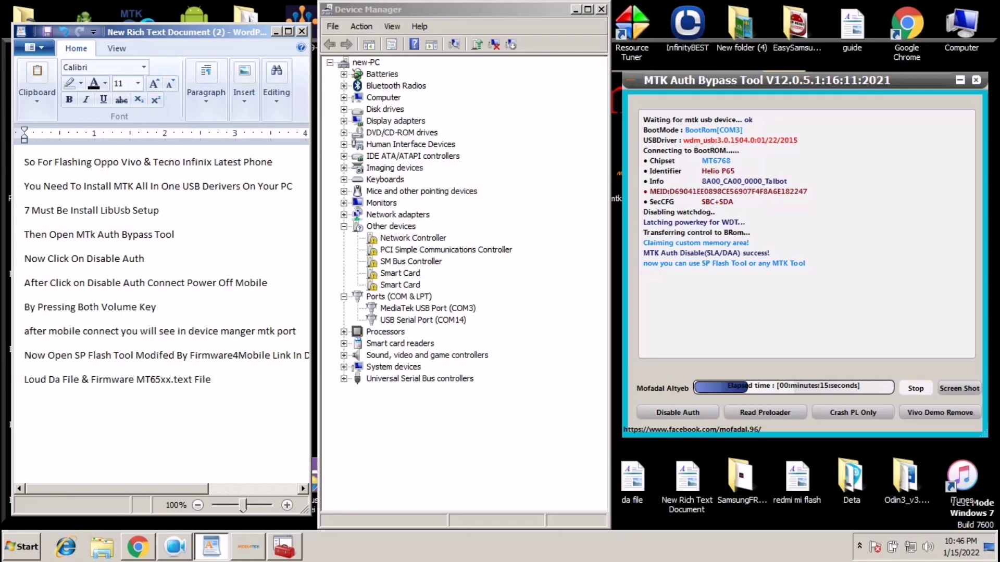
click(438, 308)
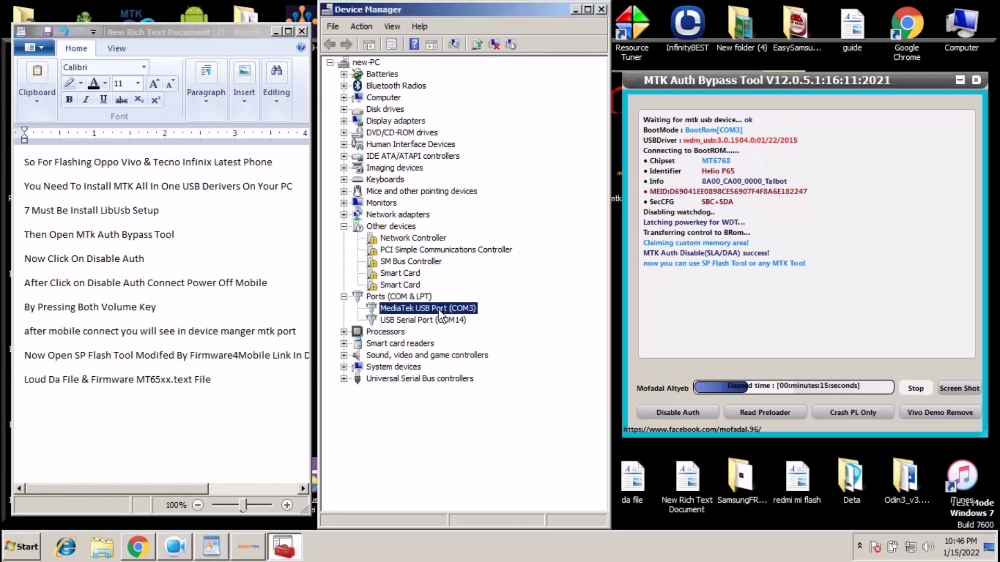
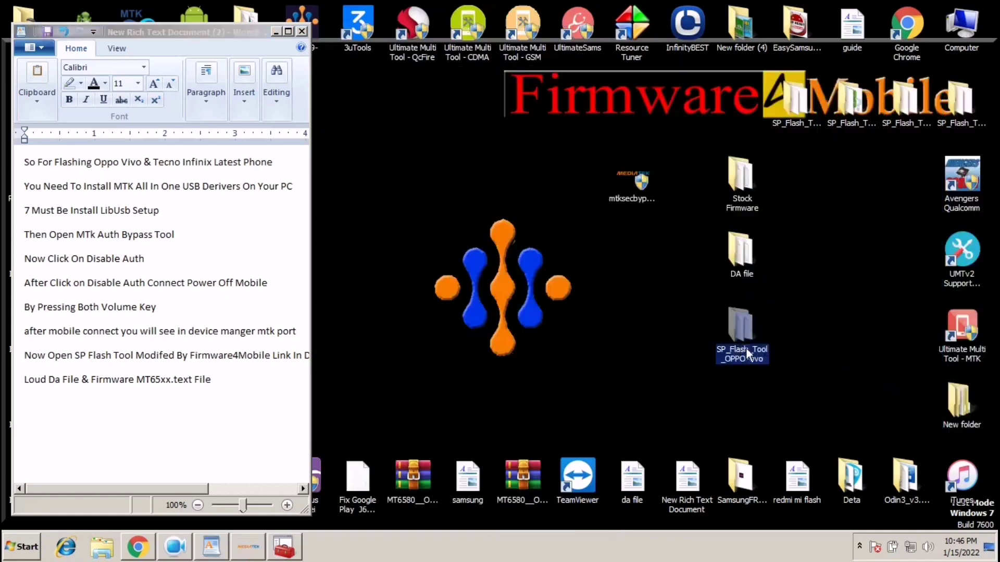
- Launch flash_tool from the SP_Flash_Tool_OPPO-Vivo desktop folder, close the folder, and move the flash tool window beside the notes
double_click(747, 322)
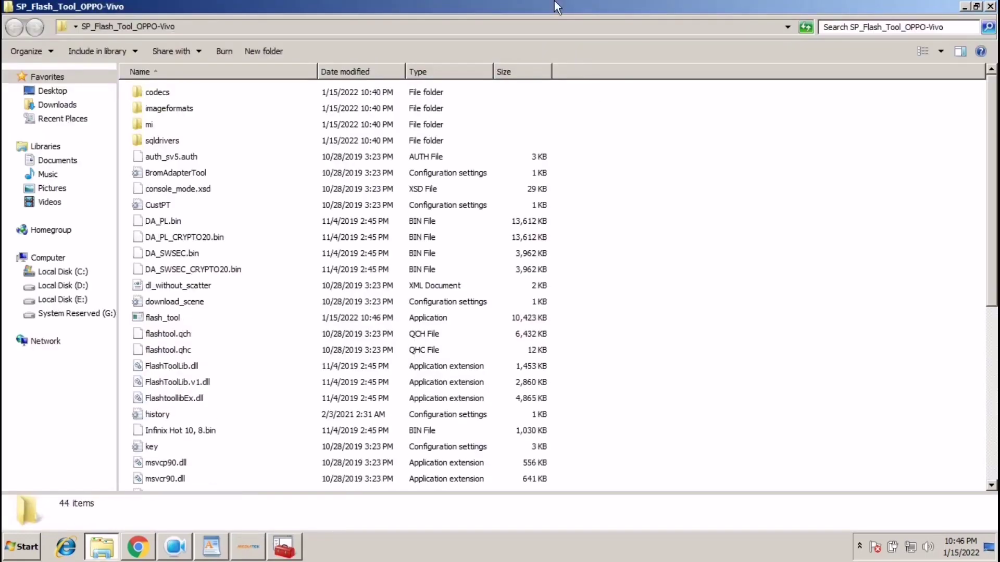
drag(554, 1, 649, 49)
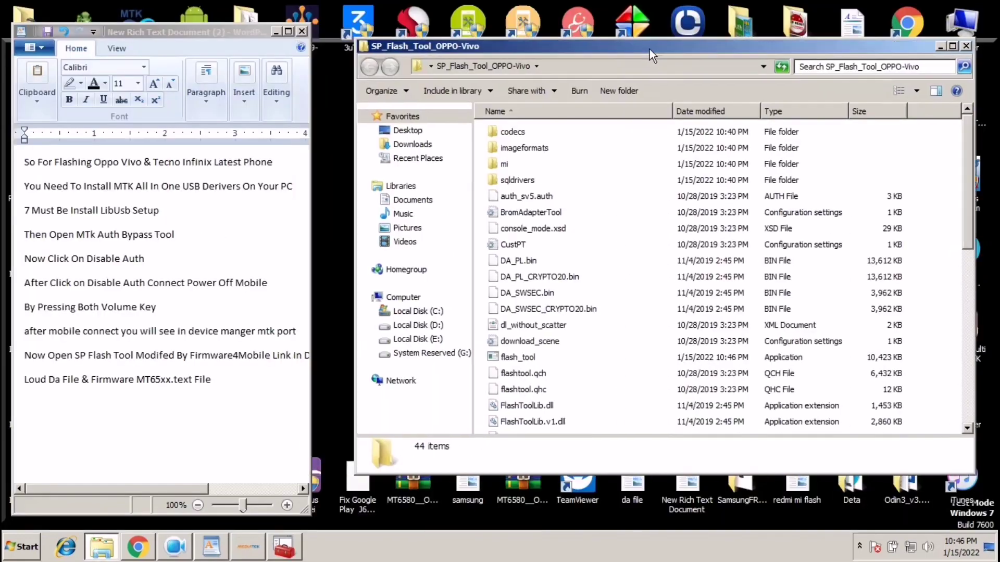
click(510, 359)
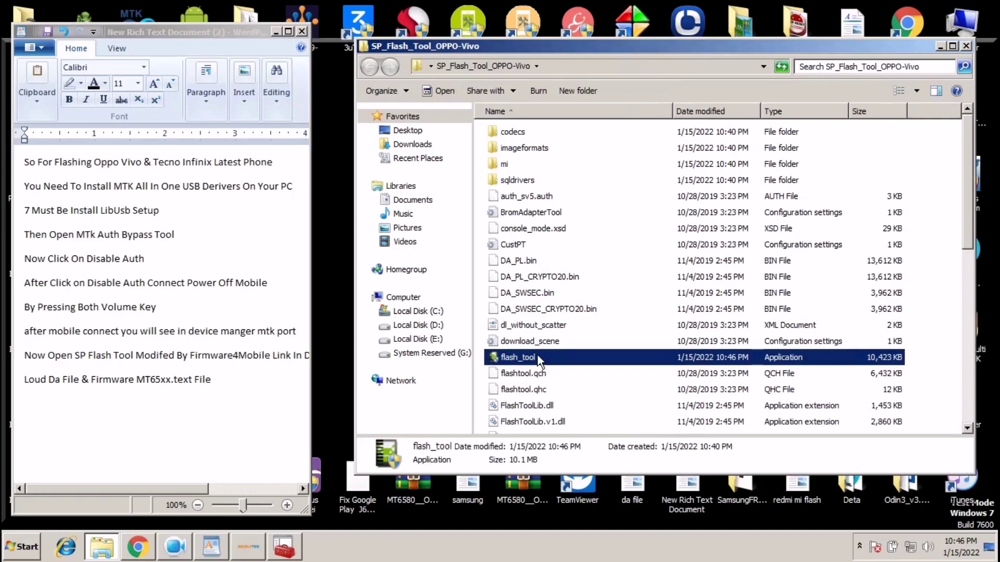
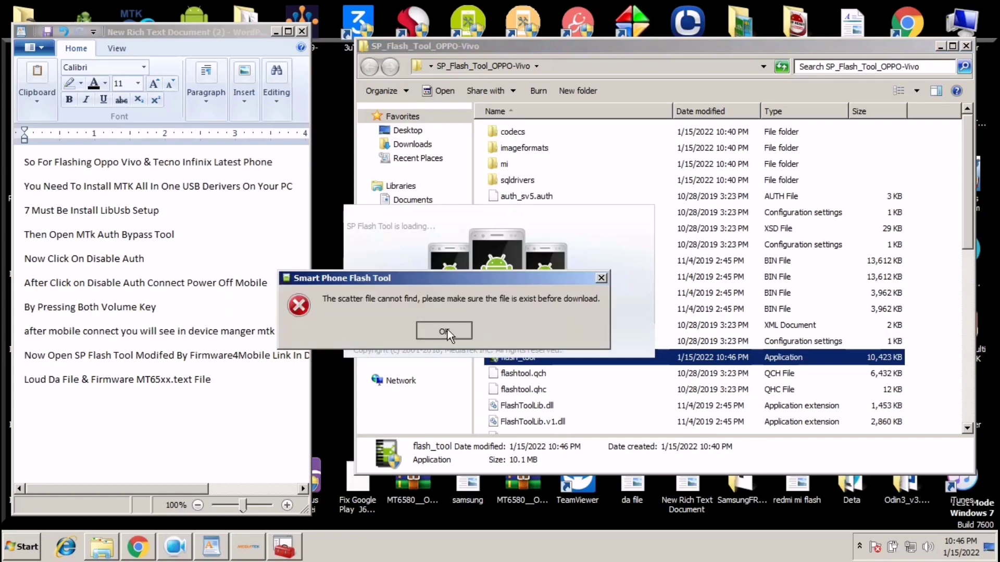
click(444, 330)
click(966, 45)
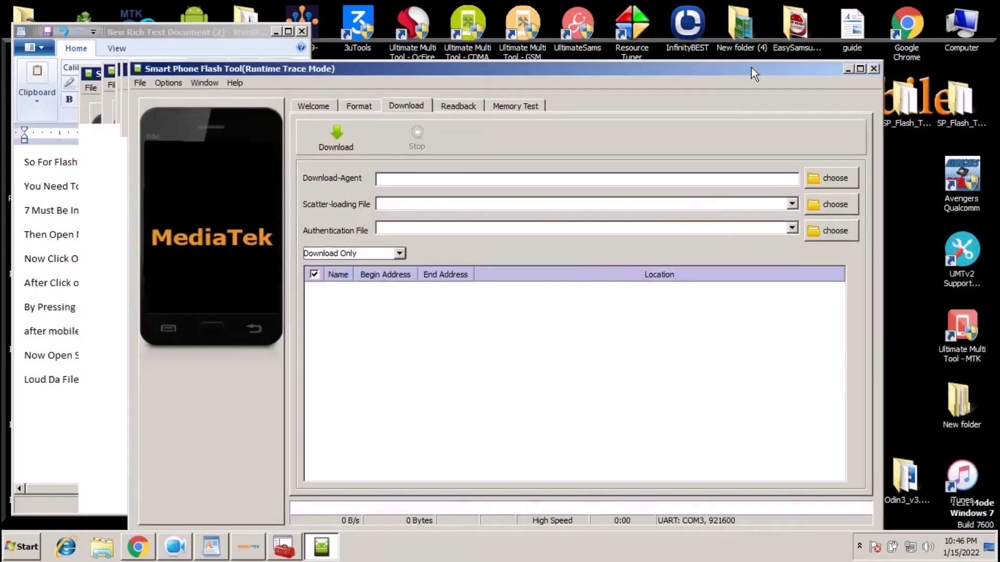
drag(751, 67, 873, 30)
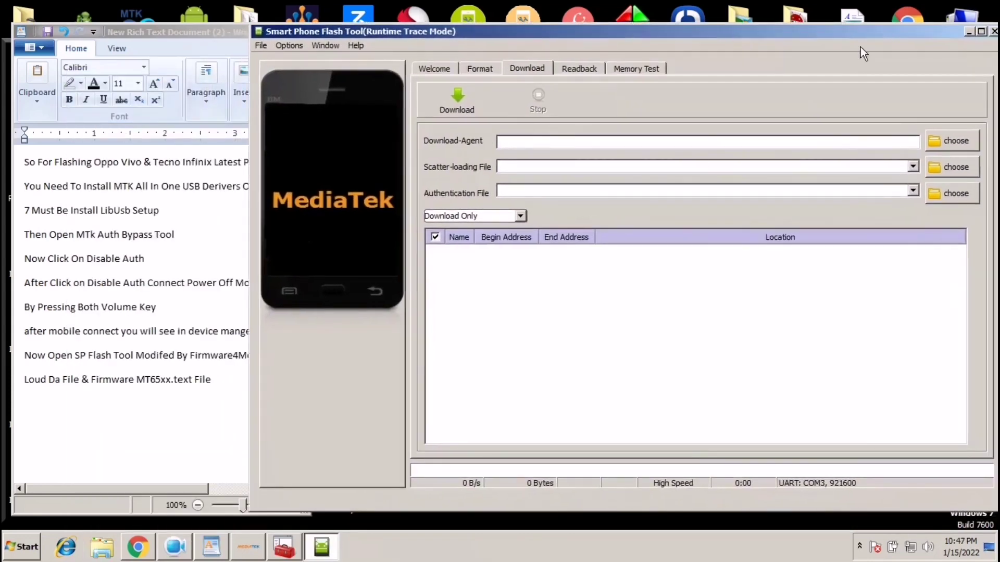
- Highlight the note about loading the DA file and load MTK_AllInOne_DA.bin from SP_Flash_Tool_OPPO-Vivo as the Download-Agent
click(145, 337)
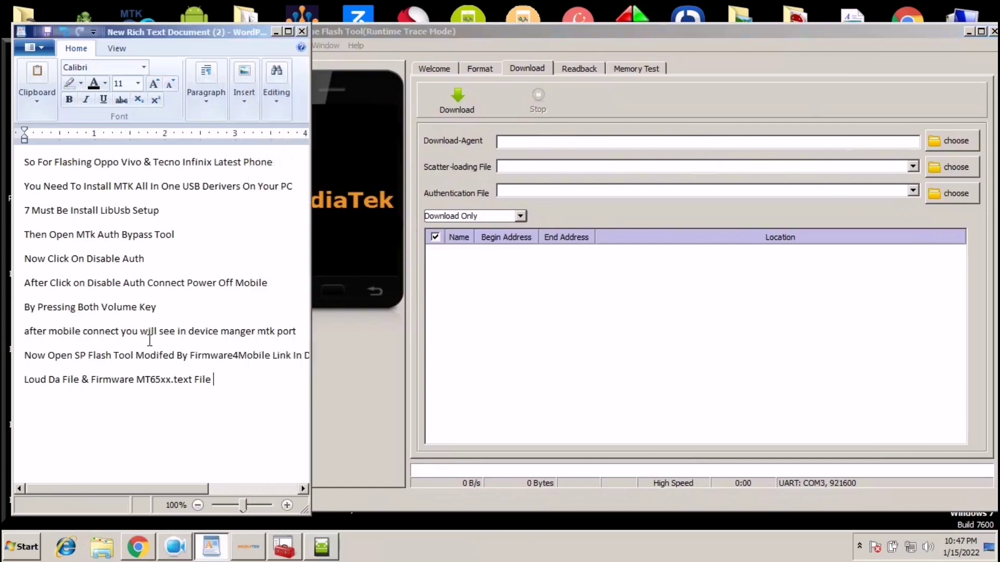
click(18, 388)
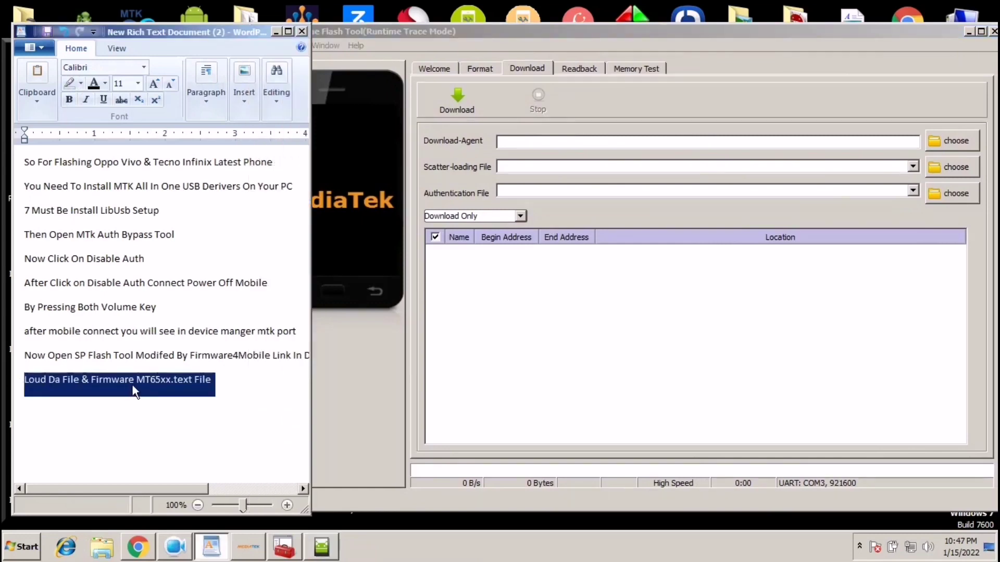
click(961, 143)
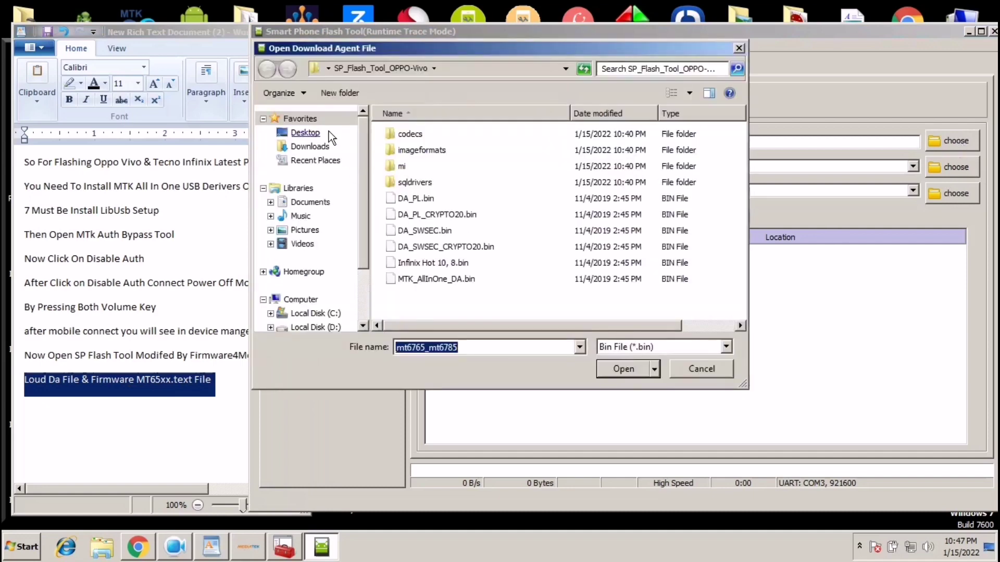
click(442, 281)
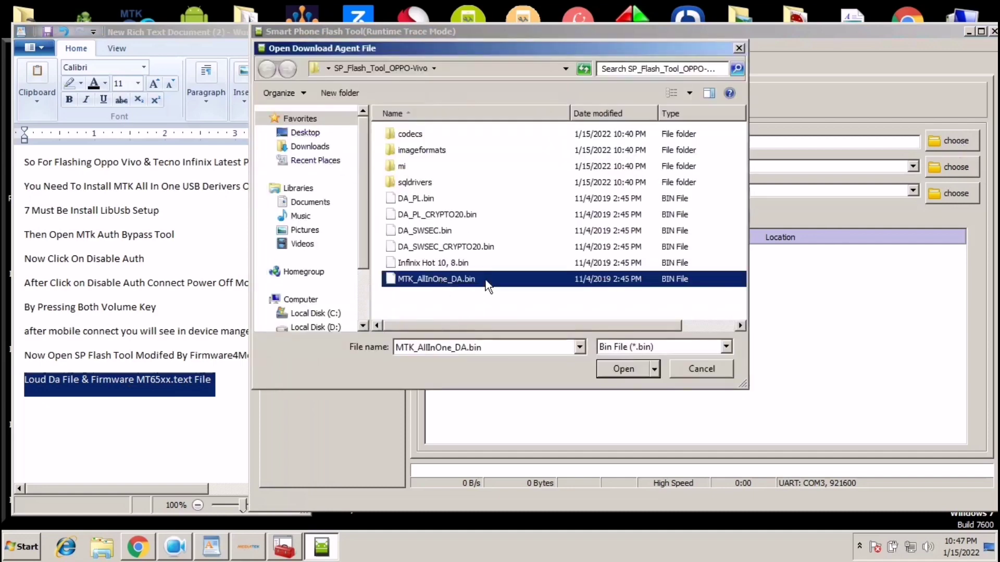
double_click(486, 279)
- Load MT6768_Android_scatter from the desktop's Stock Firmware folder as the scatter-loading file
click(955, 173)
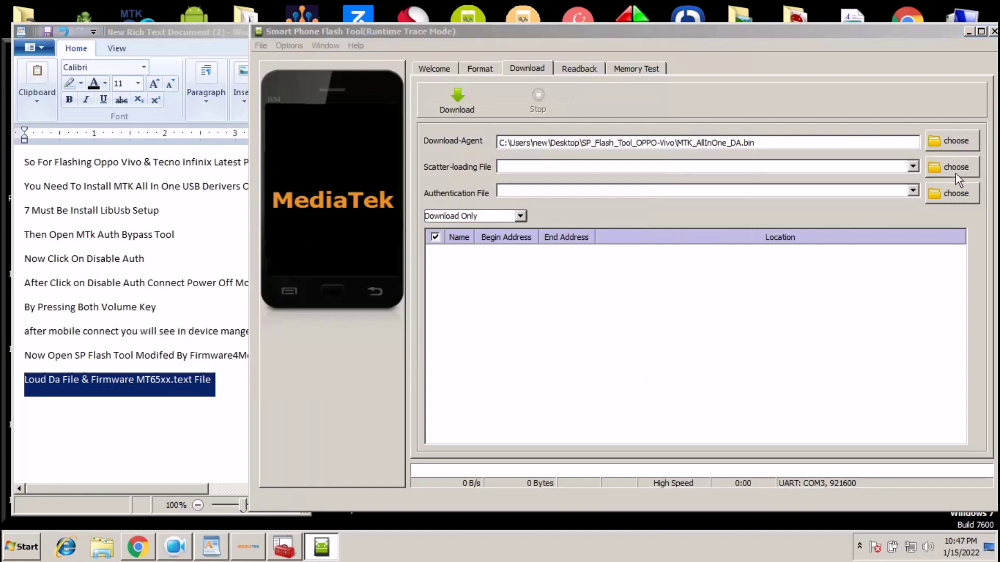
click(305, 133)
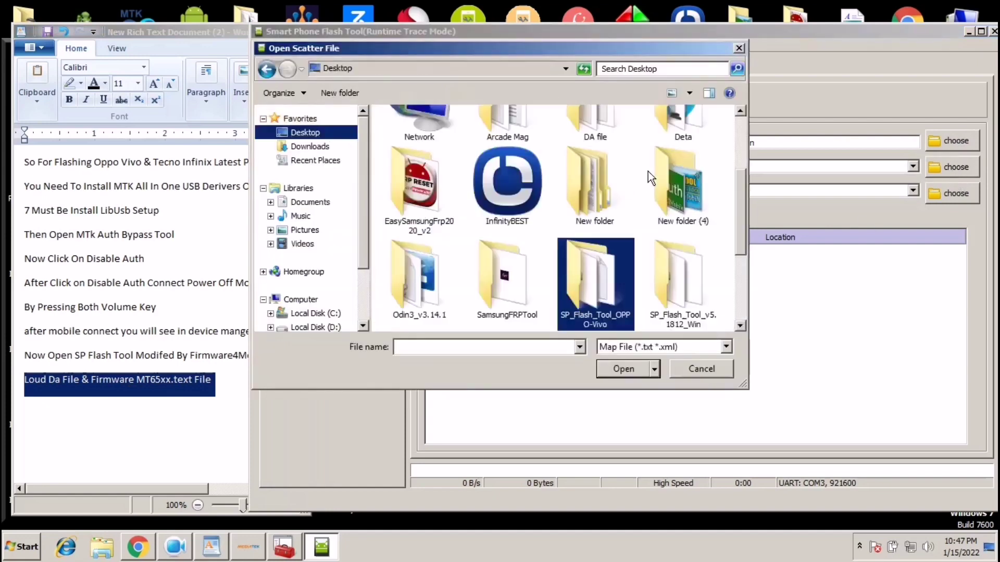
drag(734, 185, 723, 262)
click(686, 256)
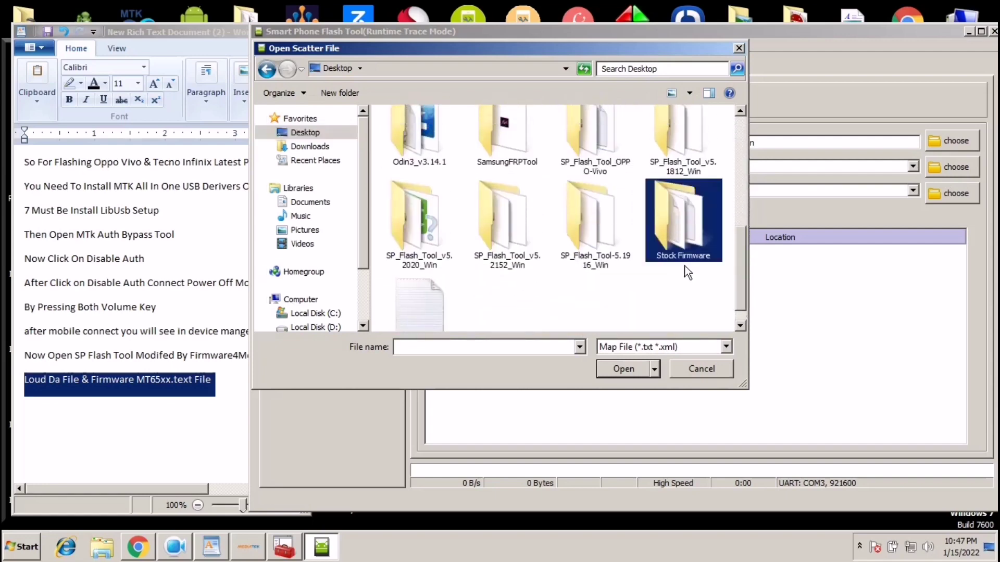
double_click(698, 257)
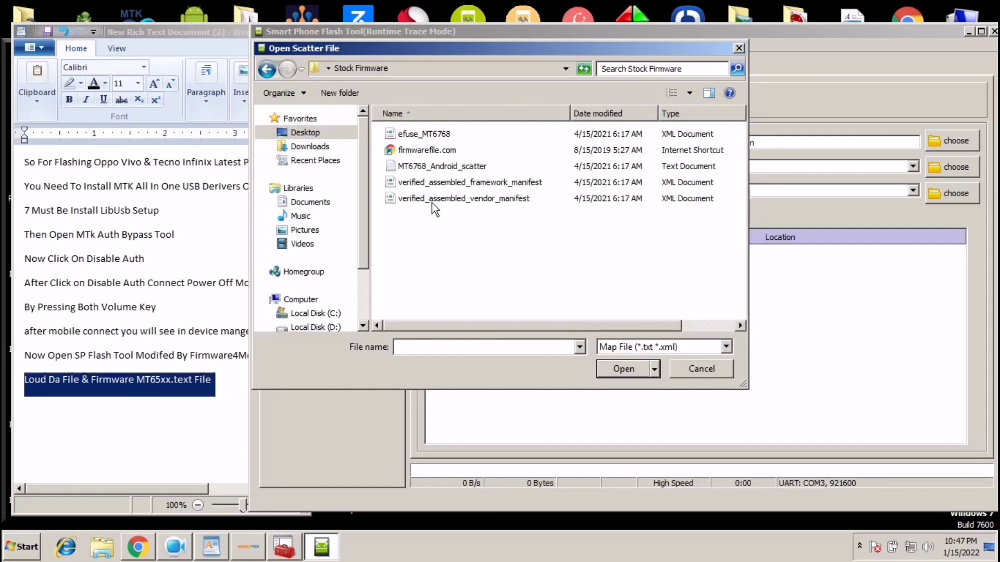
click(417, 137)
click(420, 171)
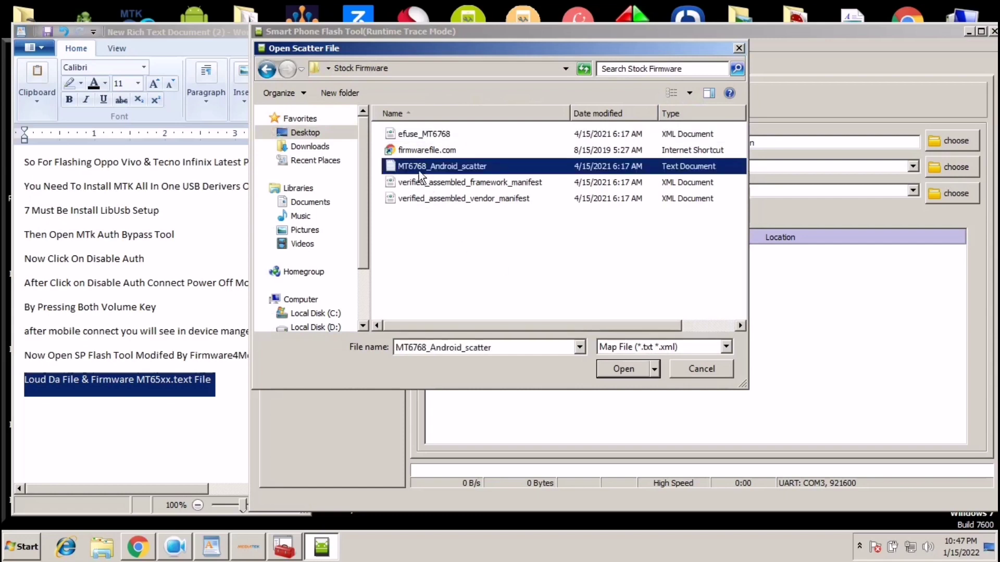
double_click(436, 169)
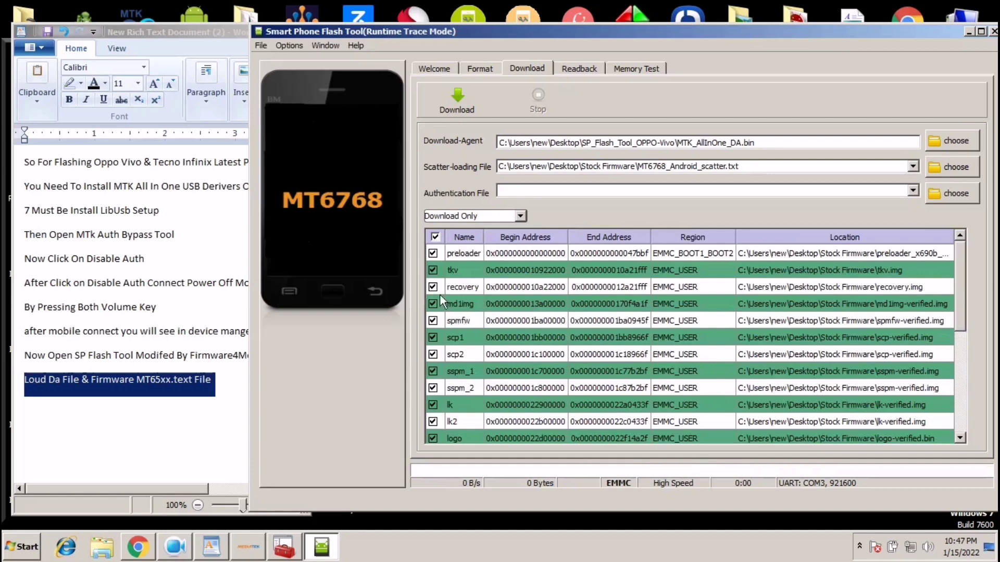
- Add the line "Uncheck Preloader,dtpo,tkv,franfs partition" at the end of the notes and highlight it
click(228, 383)
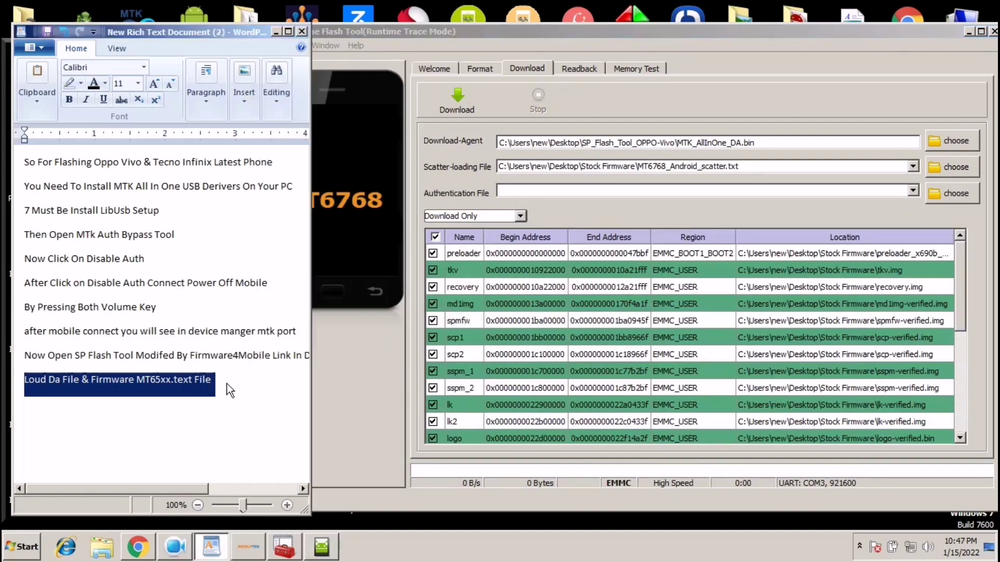
click(224, 382)
key(Return)
text(Uncheck Pre)
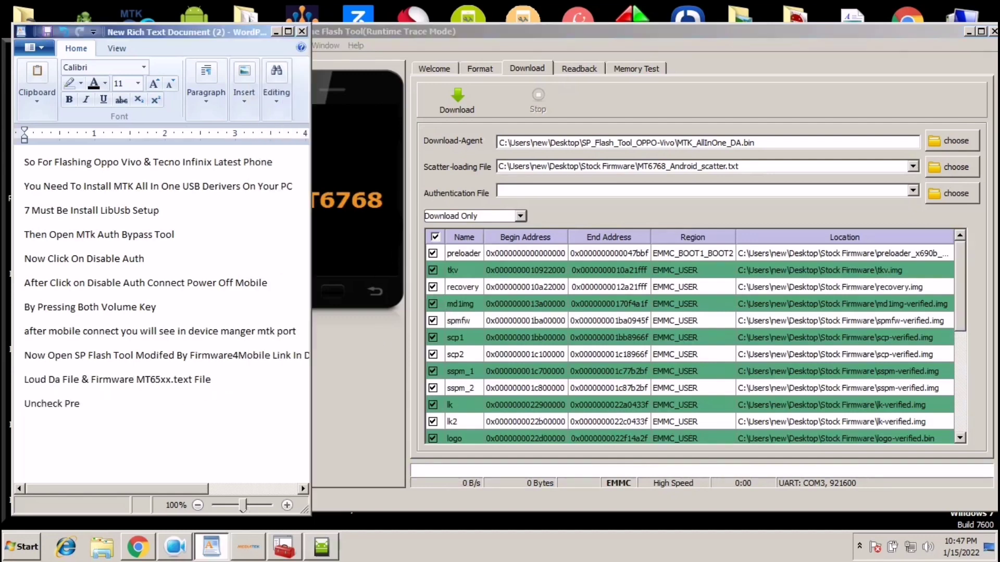
text(loader,d)
text(tpo,tkv,franfs partition)
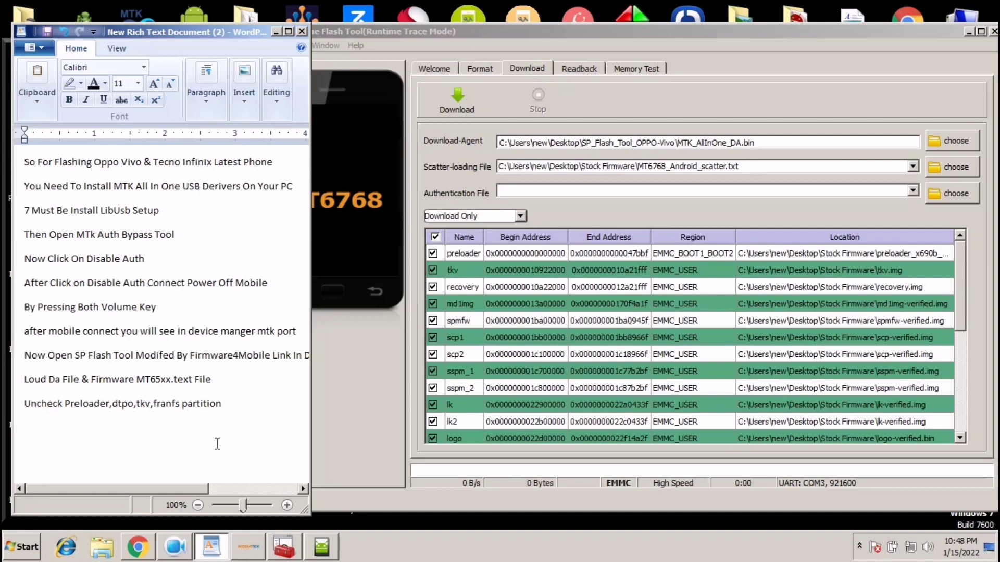
key(shift+Home)
- Exclude the preloader, tkv, dtbo and tranfs partitions from the download list in the flash tool
click(321, 547)
click(432, 253)
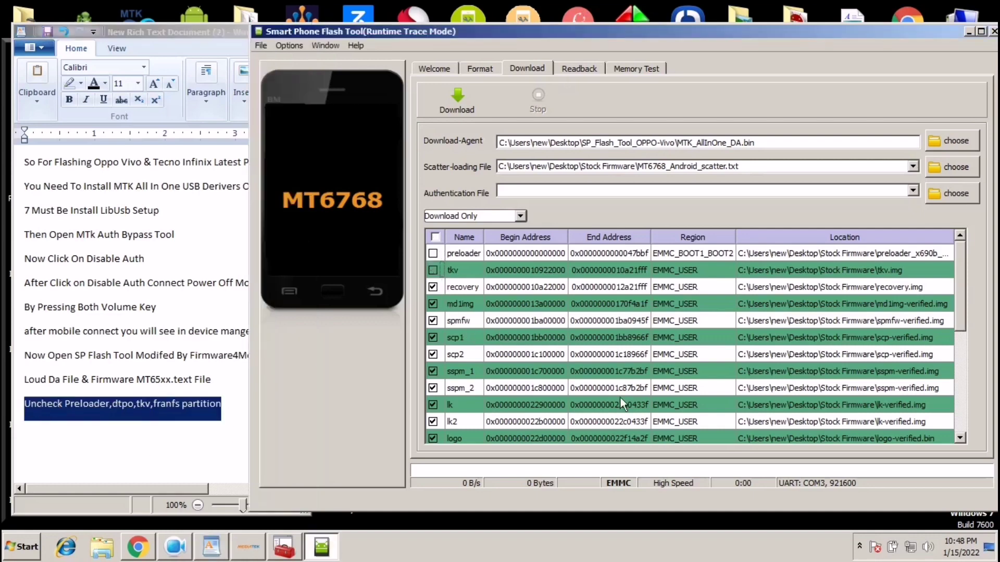
scroll(964, 437, down, 2)
click(432, 405)
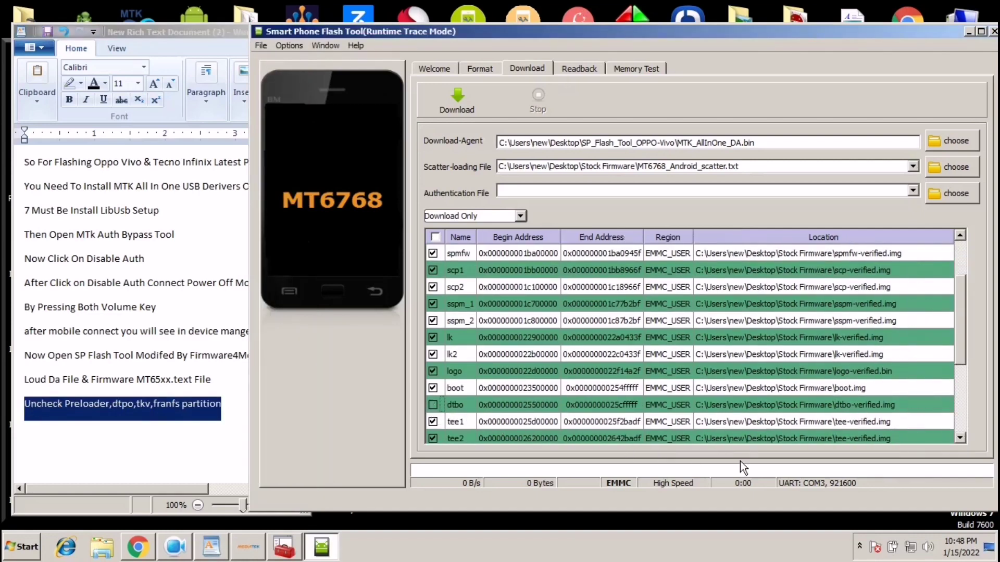
scroll(956, 438, down, 2)
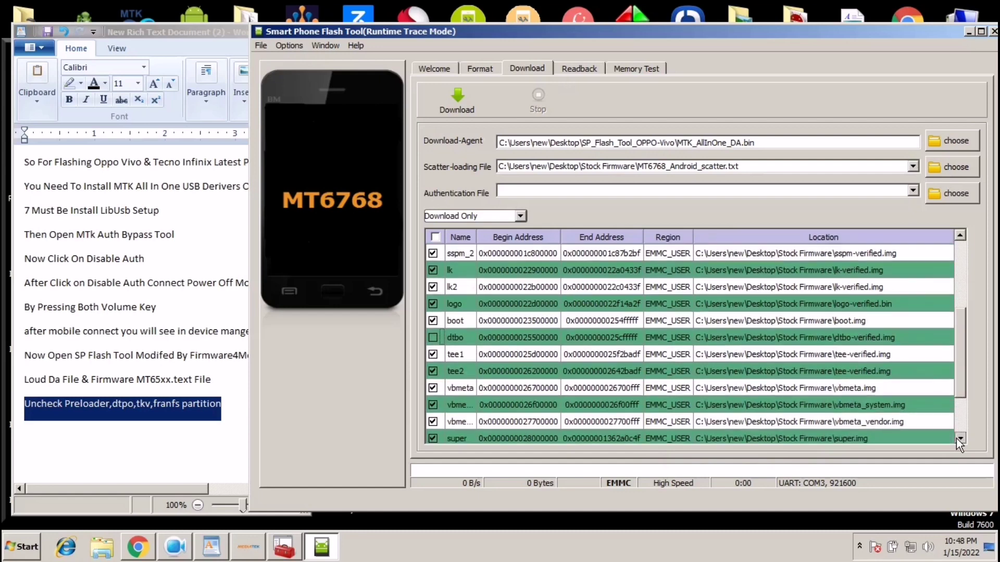
click(956, 439)
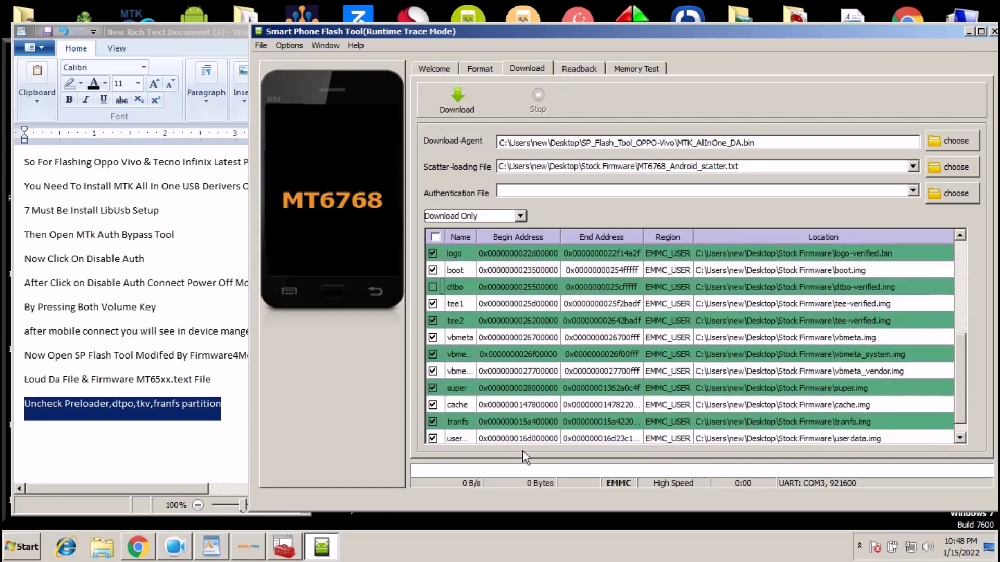
click(432, 422)
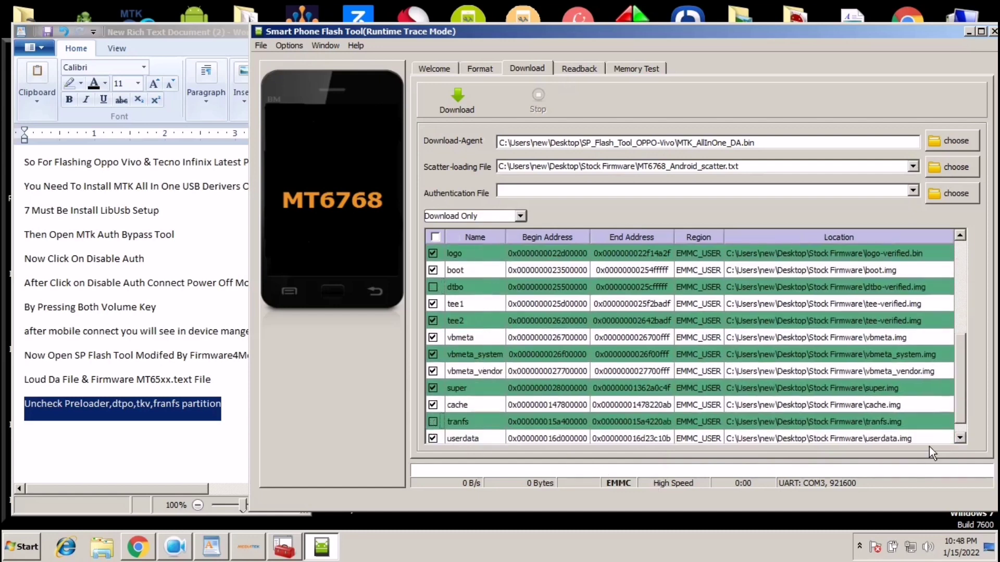
click(957, 437)
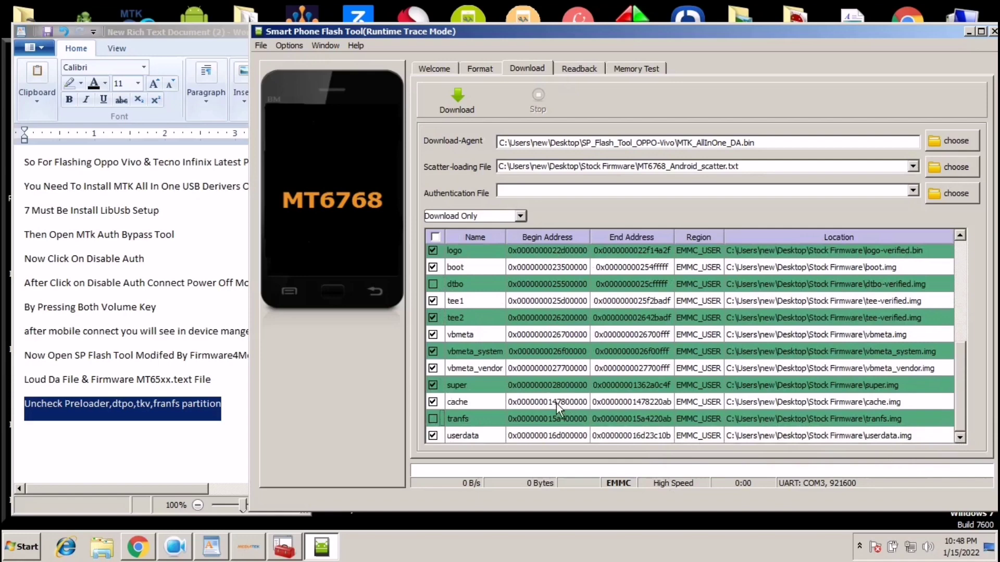
scroll(556, 404, up, 4)
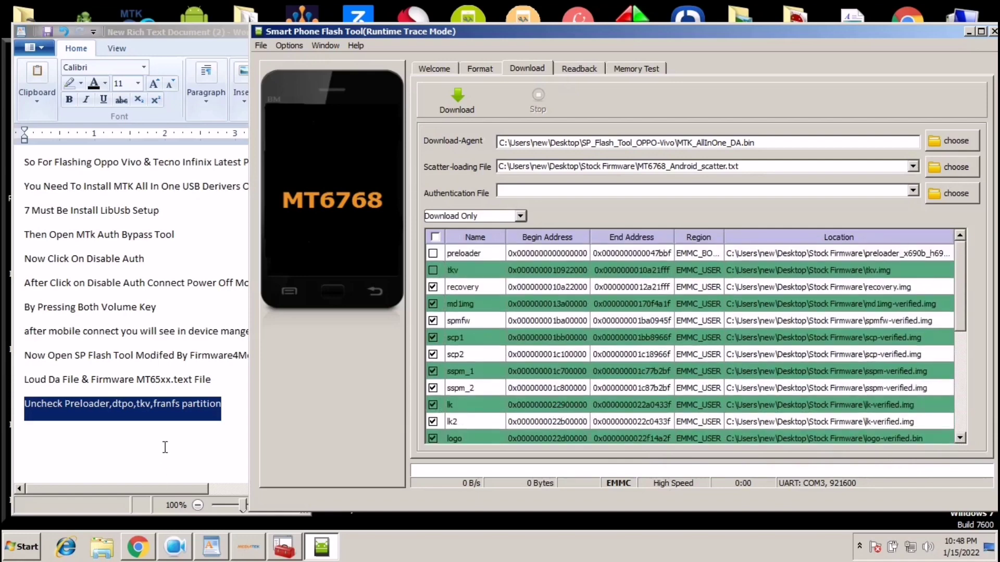
- Add the line "Now Click On Option & Follow Me" to the notes and highlight it
click(232, 417)
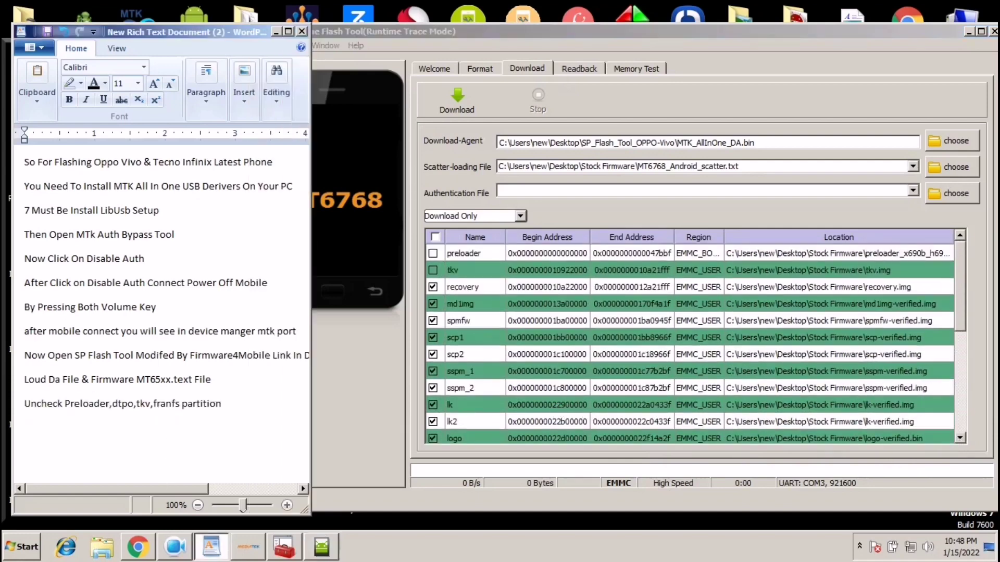
text(Now Open)
key(BackSpace)
key(BackSpace)
key(BackSpace)
key(BackSpace)
key(BackSpace)
text(Click On Optio)
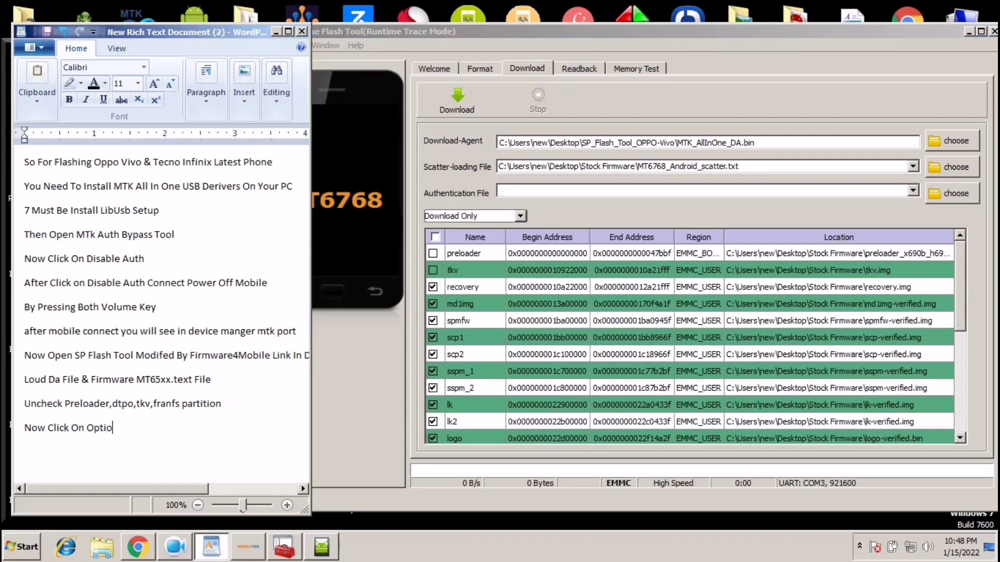
text(n & Follow Me)
triple_click(173, 436)
- Open the flash tool's connection options, choose UART as the connection type, and move the dialog clear of the notes
click(374, 32)
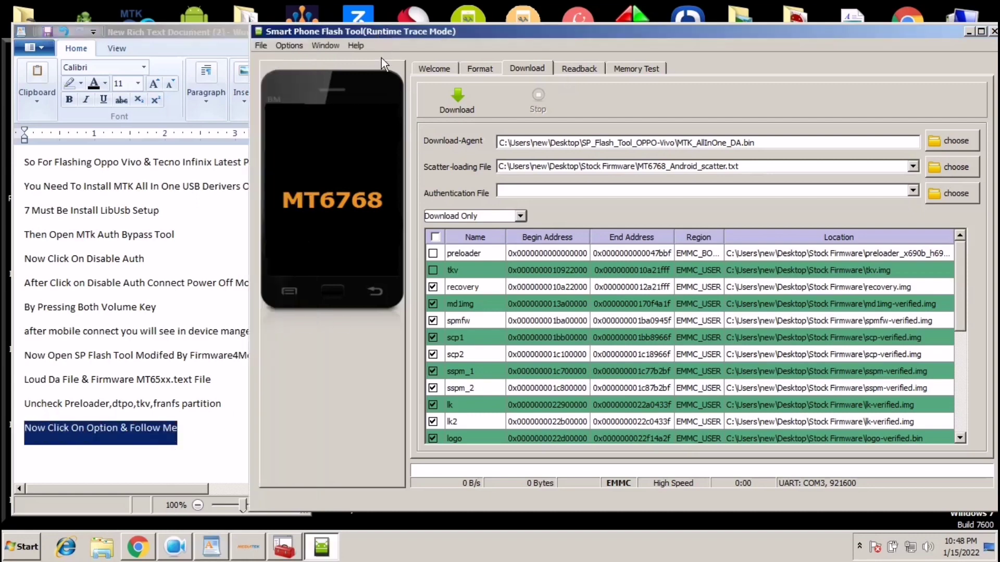
click(289, 47)
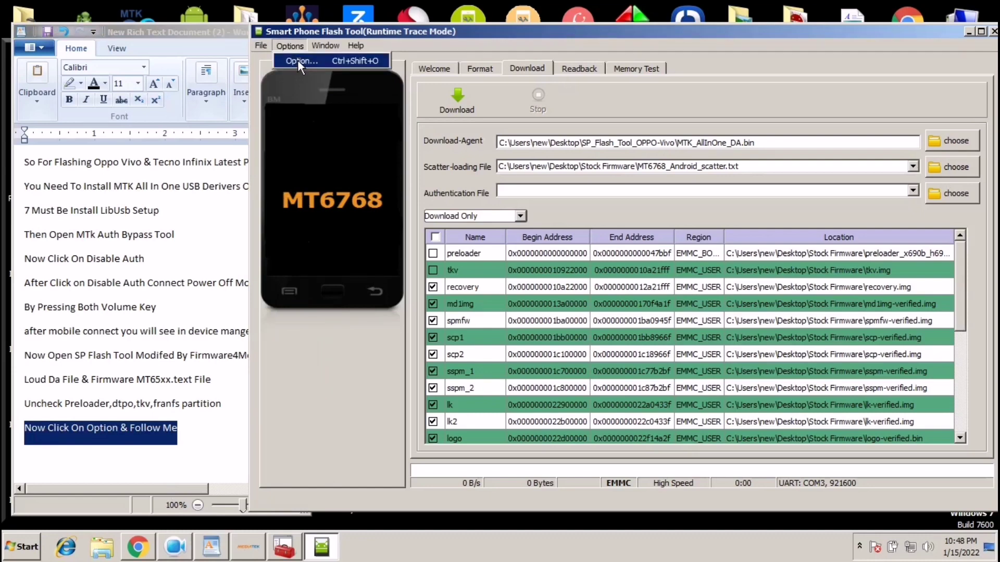
click(298, 60)
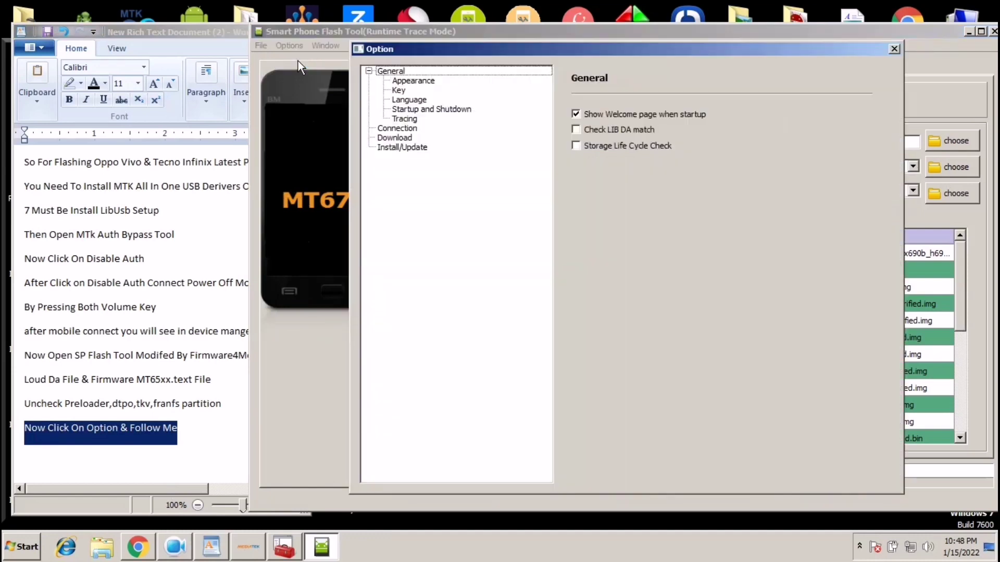
click(401, 131)
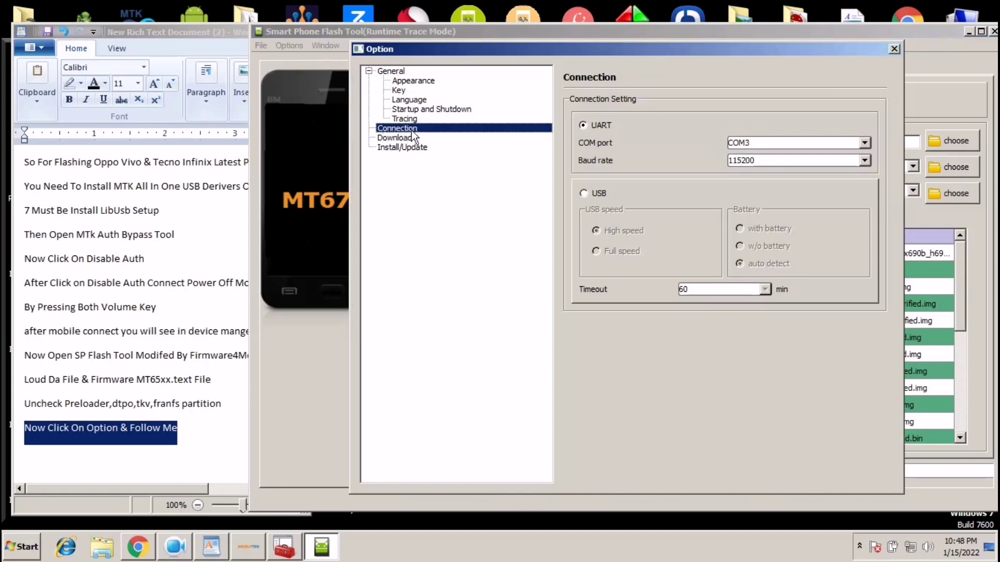
click(585, 125)
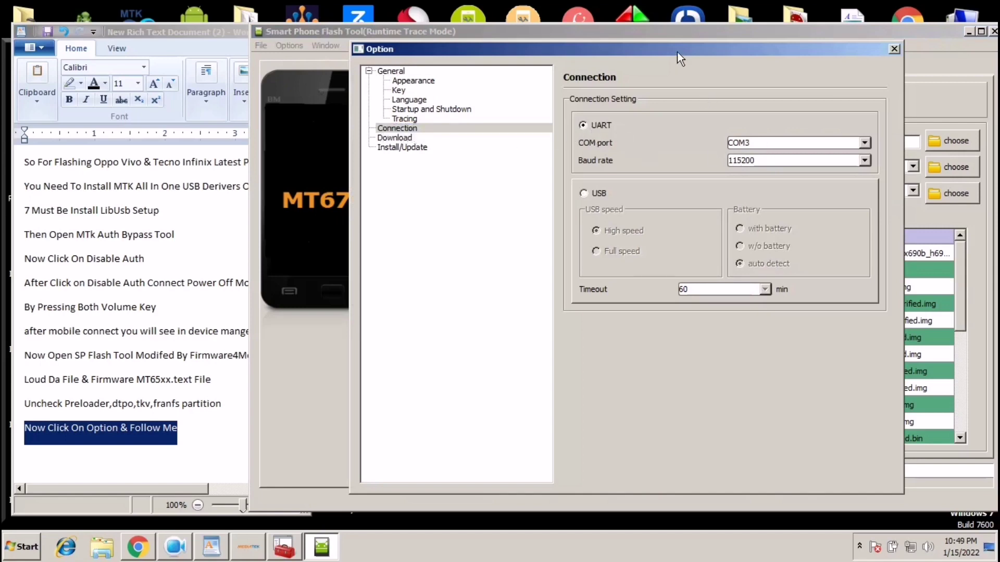
drag(676, 52, 734, 52)
- Add the line "Sekect Your Mobile MTK Port" at the end of the notes
click(182, 423)
click(192, 429)
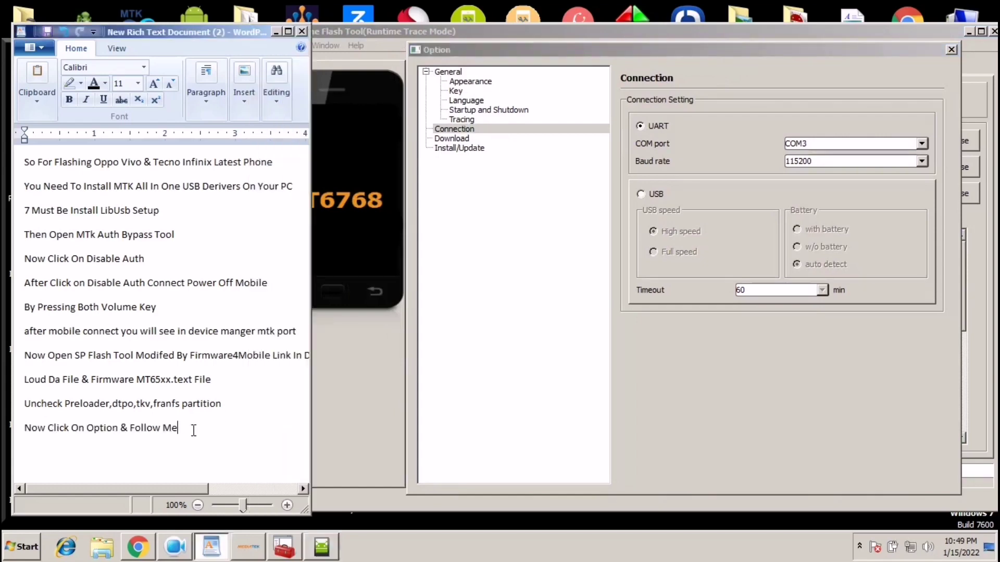
key(Return)
text(Sekect Your )
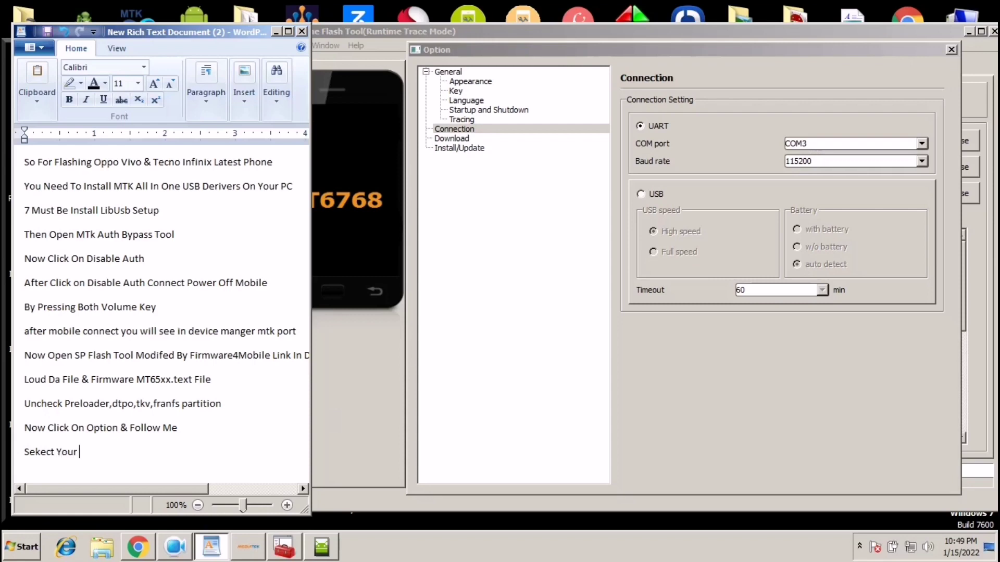
text(Mobile MTK Port)
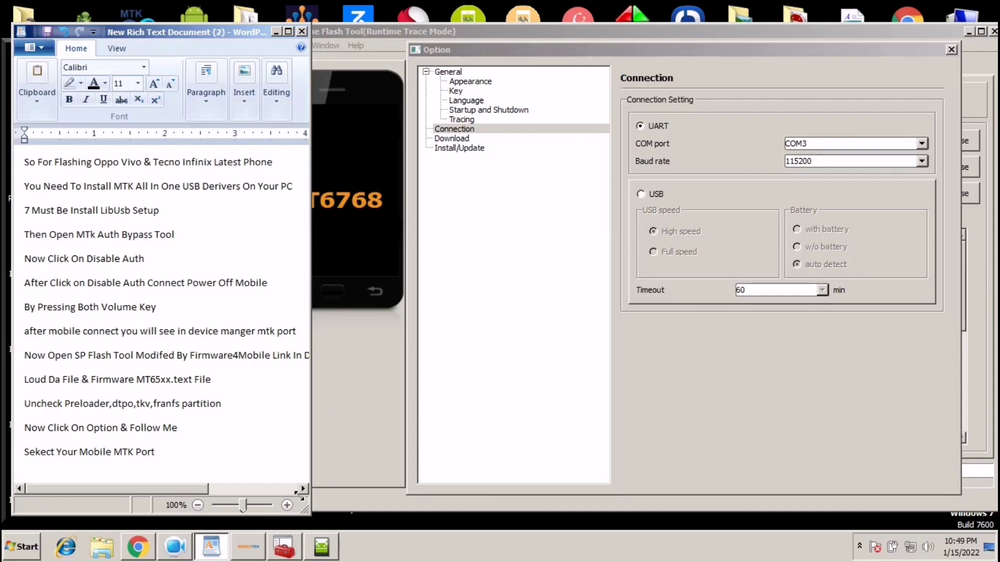
- Check the MediaTek USB port's number in Device Manager and choose COM3 as the UART port in the flash tool
click(284, 547)
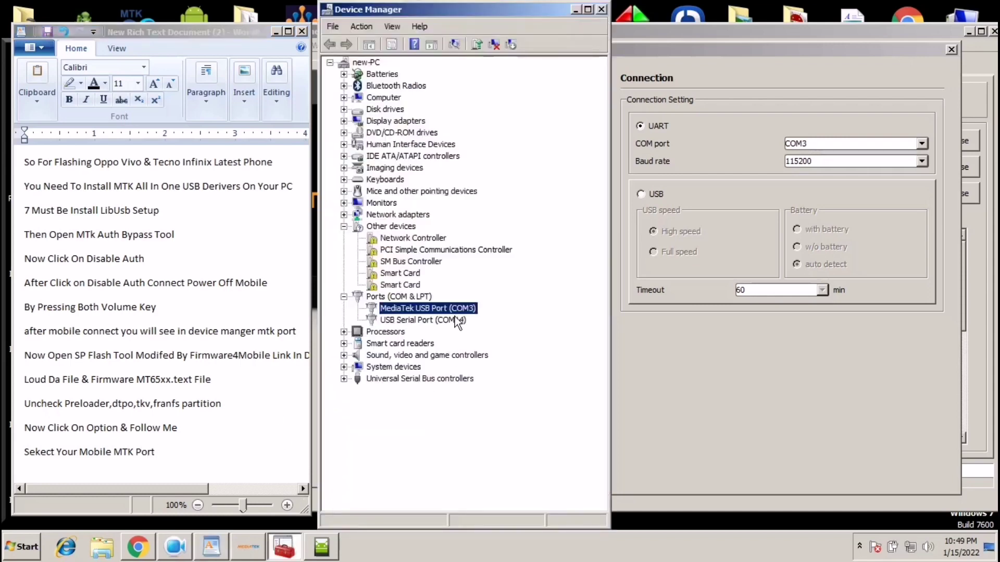
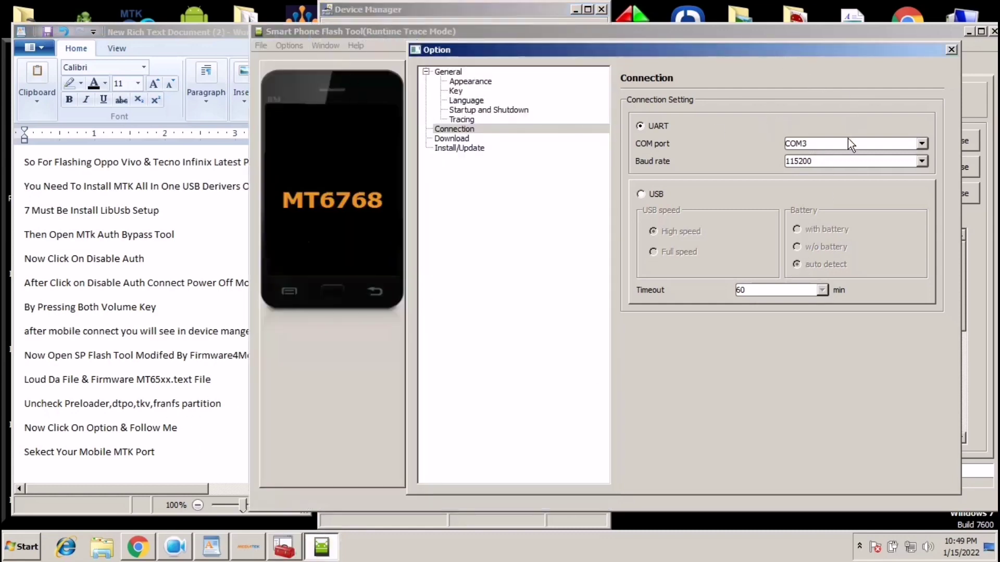
click(848, 141)
click(833, 154)
- Add the line "Select BuadRate High" below the MTK port note
click(195, 441)
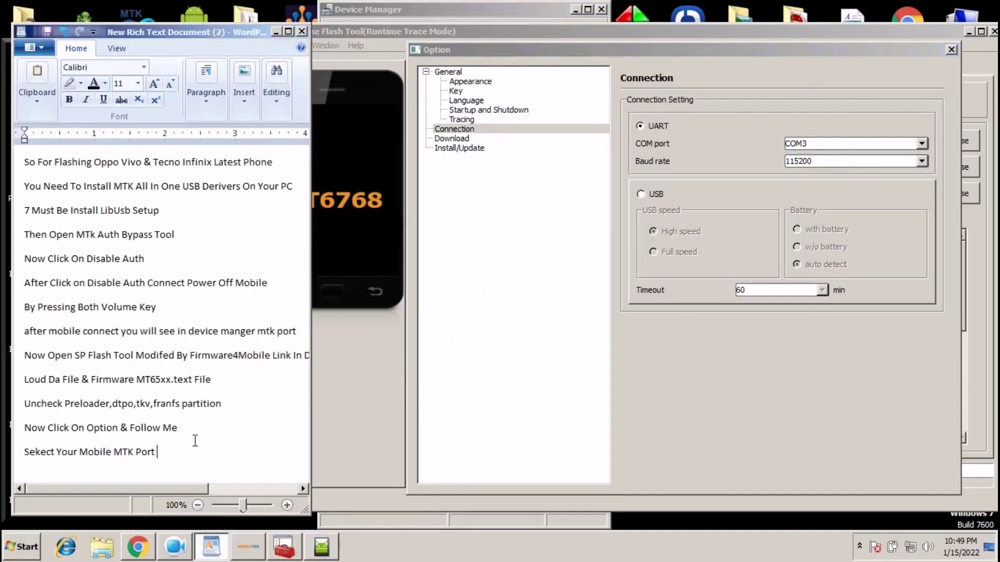
key(Return)
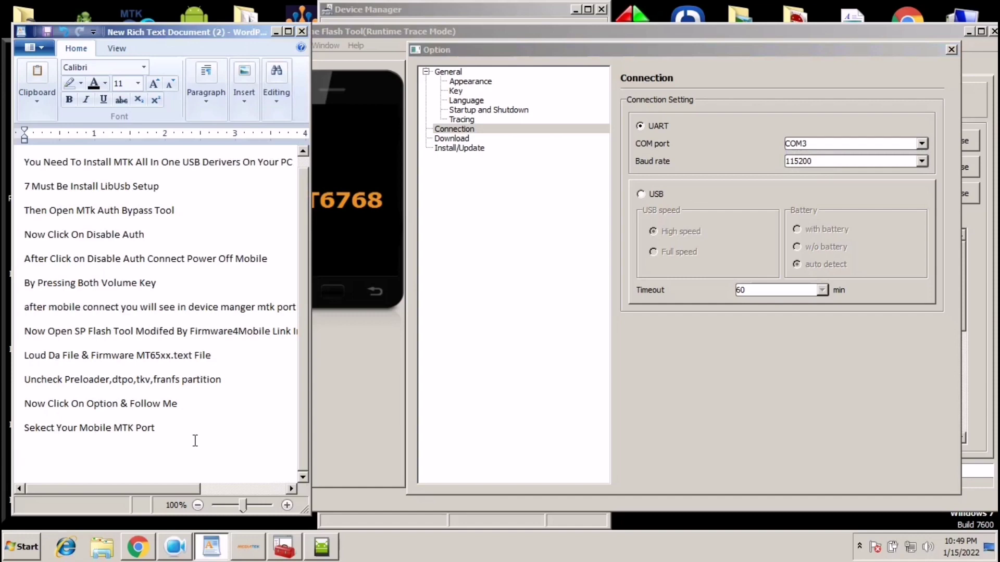
text(Select BuadRate High)
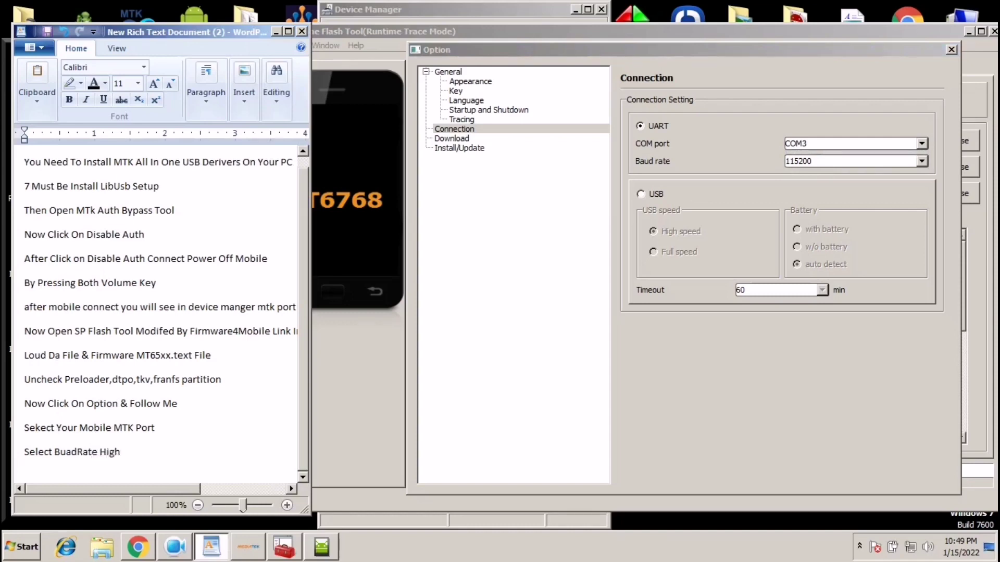
- Set the UART baud rate to 921600 and close the flash tool's connection options
click(834, 165)
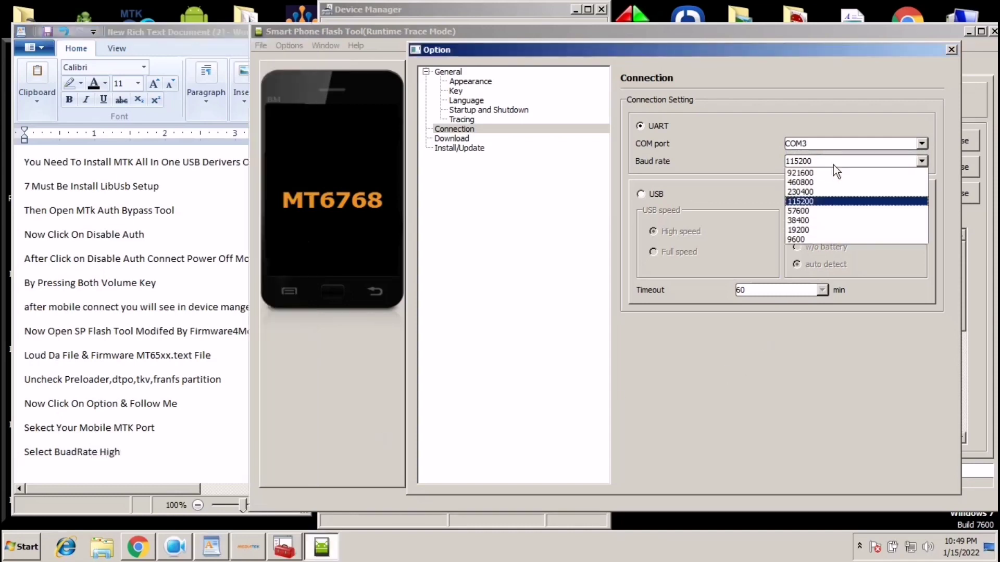
click(833, 174)
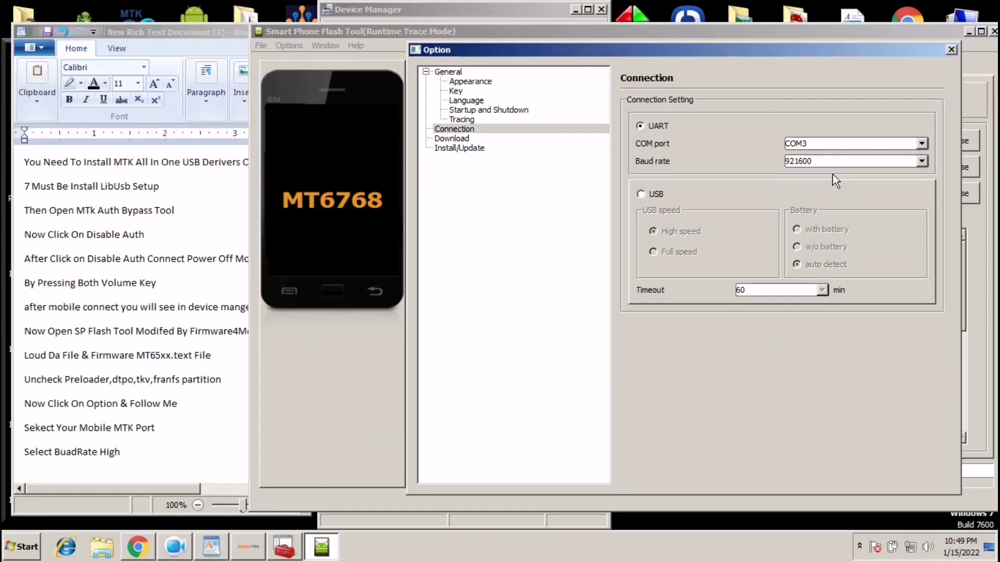
click(951, 49)
- Add the lines "Now Click On Downlowd" and "Flashing Start" at the end of the notes and highlight both
click(182, 441)
key(Return)
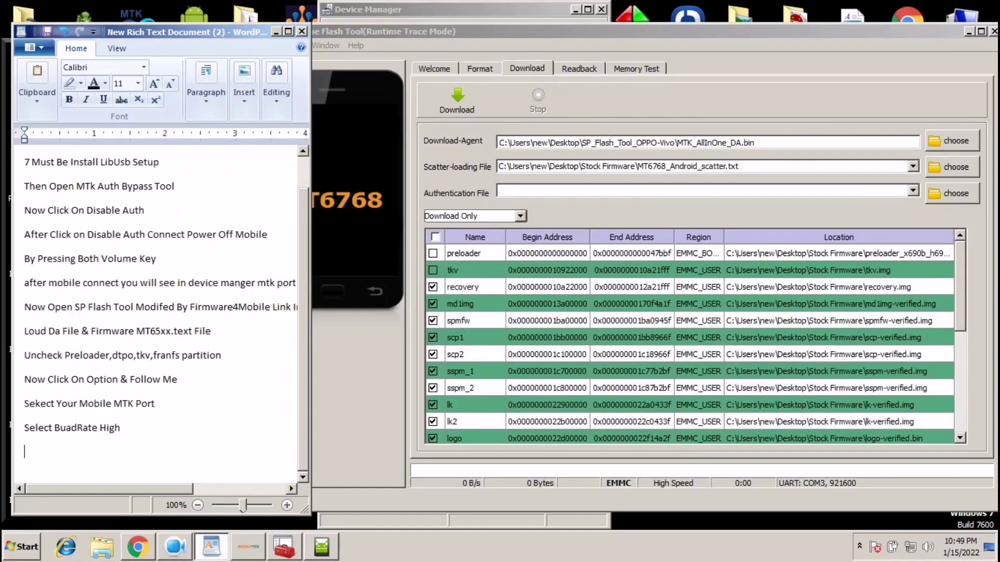
text(Now Click On Downlowd)
key(Return)
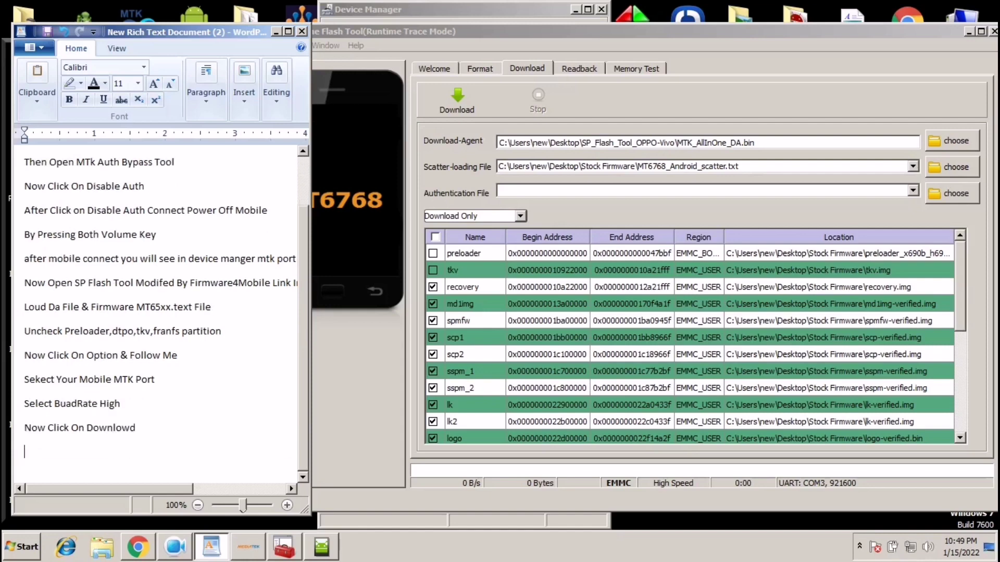
text(Flashing Start)
drag(90, 458, 14, 430)
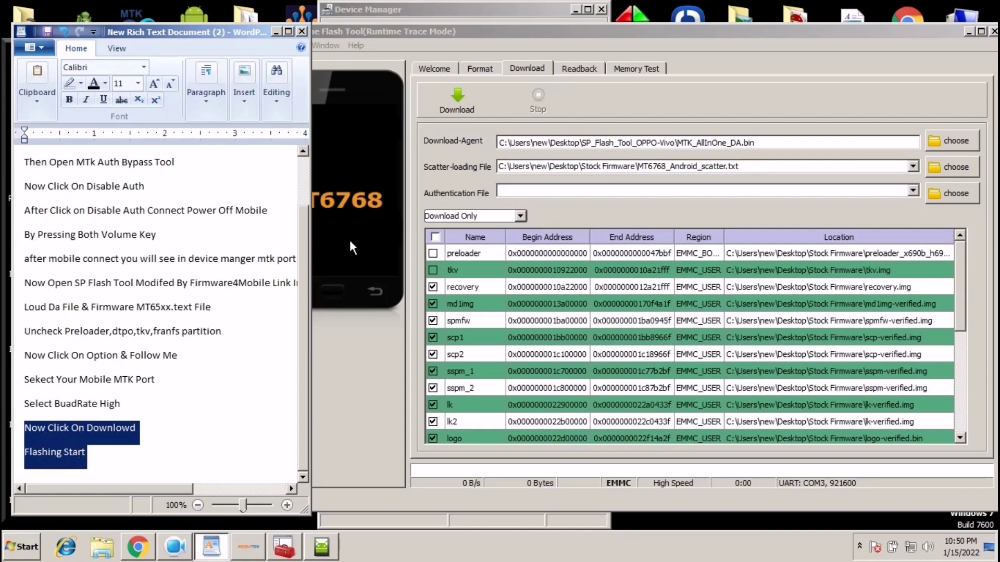
- Start downloading the loaded MT6768 firmware to the phone in the flash tool
click(377, 34)
click(437, 101)
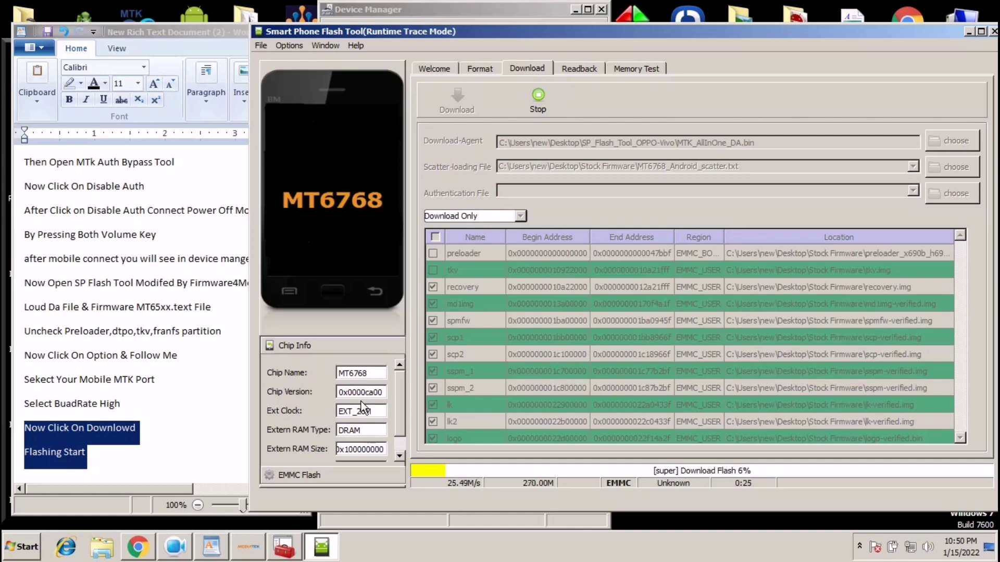
- Add the line "Don,t Forgot To Subscribe & Like" below "Flashing Start" in the notes
click(151, 457)
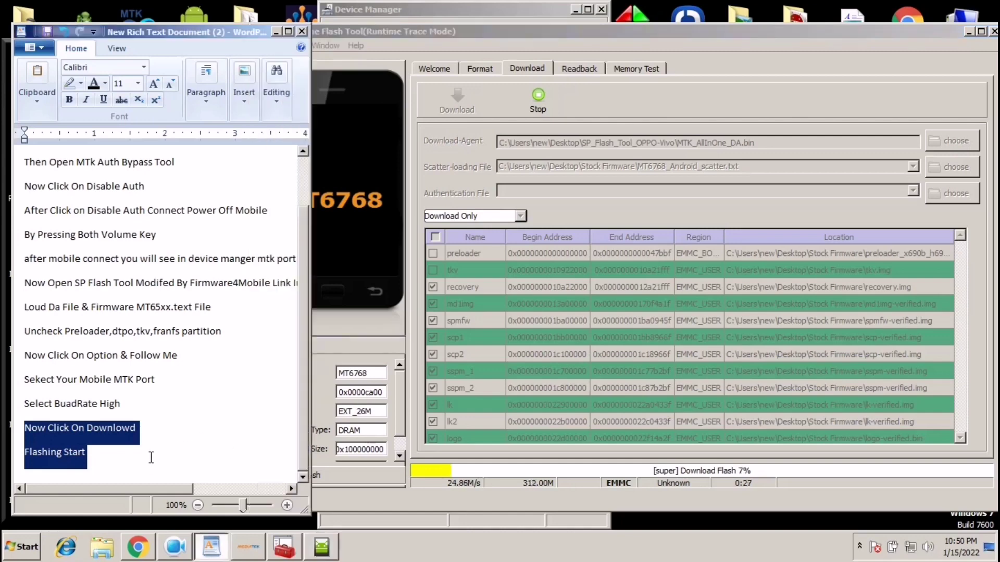
click(151, 457)
key(Return)
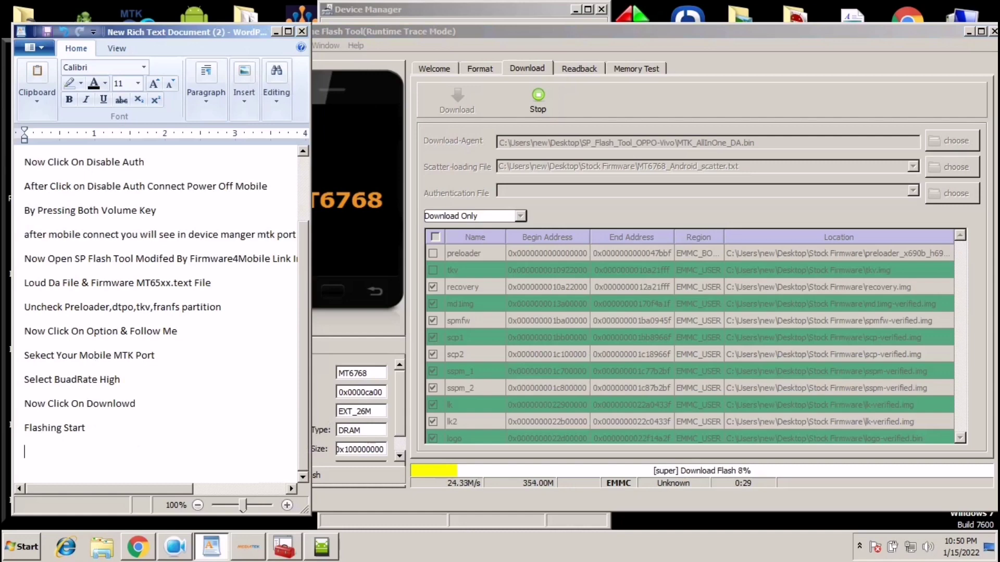
text(Don,t Forgot)
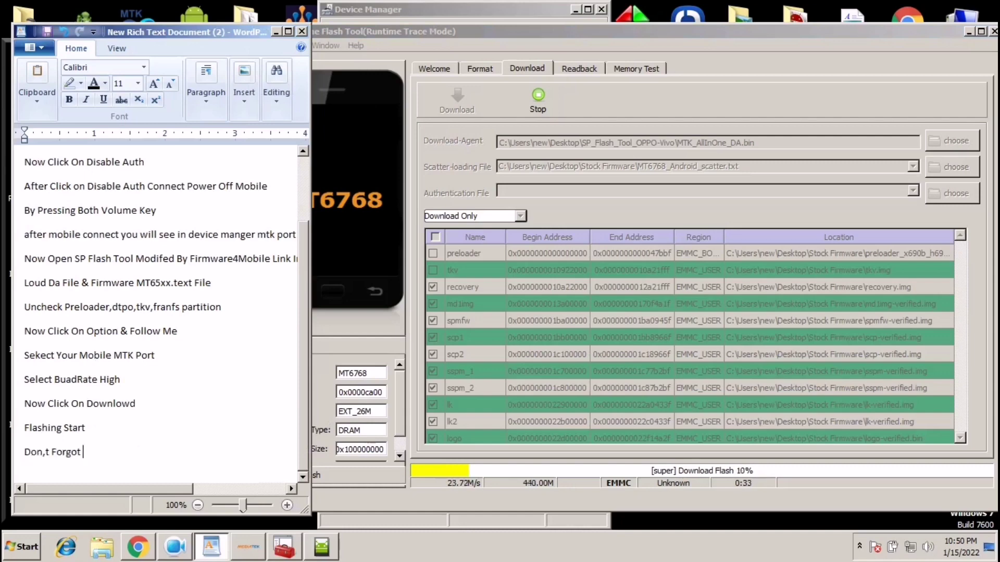
text( To Subscribe )
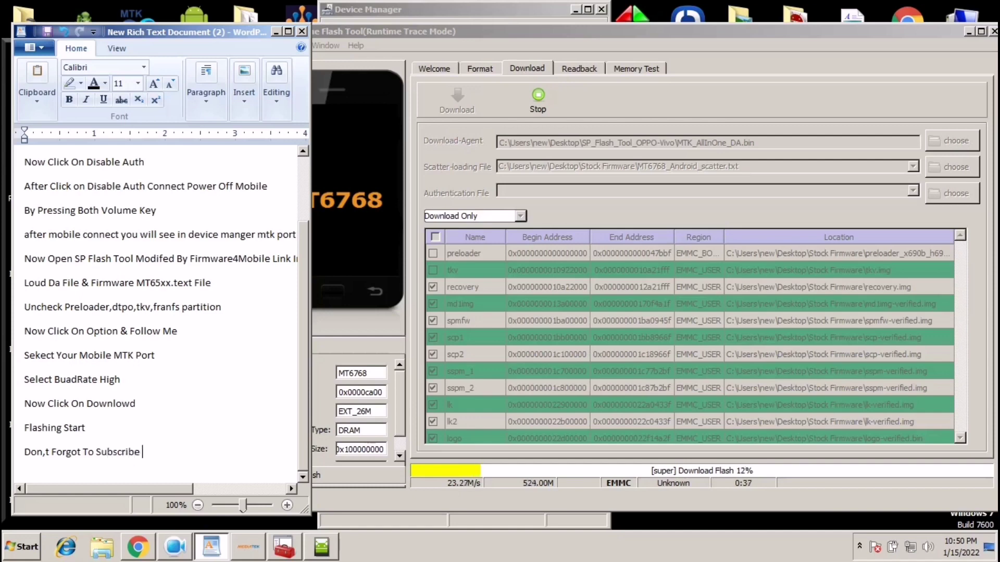
text(& Like Me)
key(BackSpace)
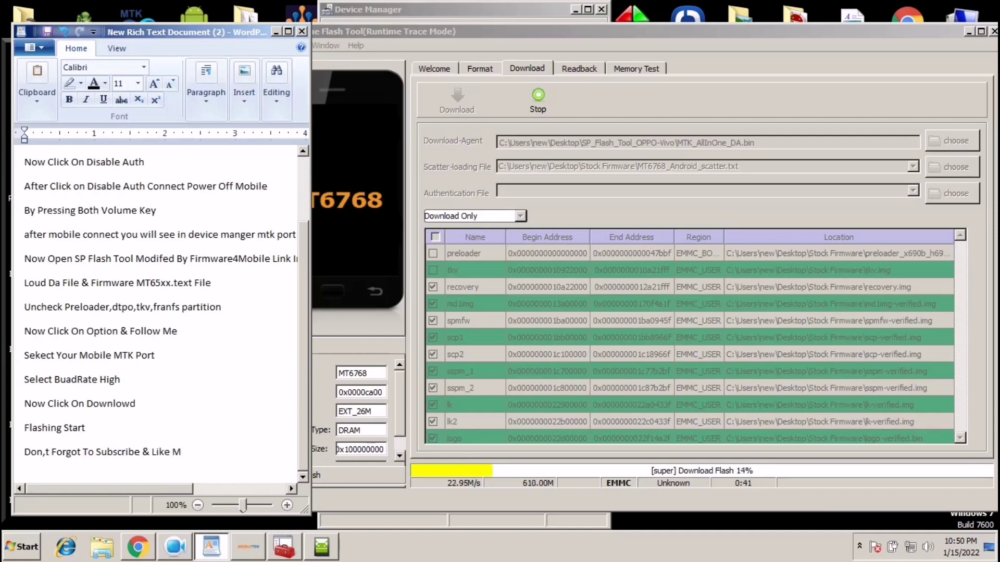
key(BackSpace)
key(BackSpace)
drag(180, 453, 27, 152)
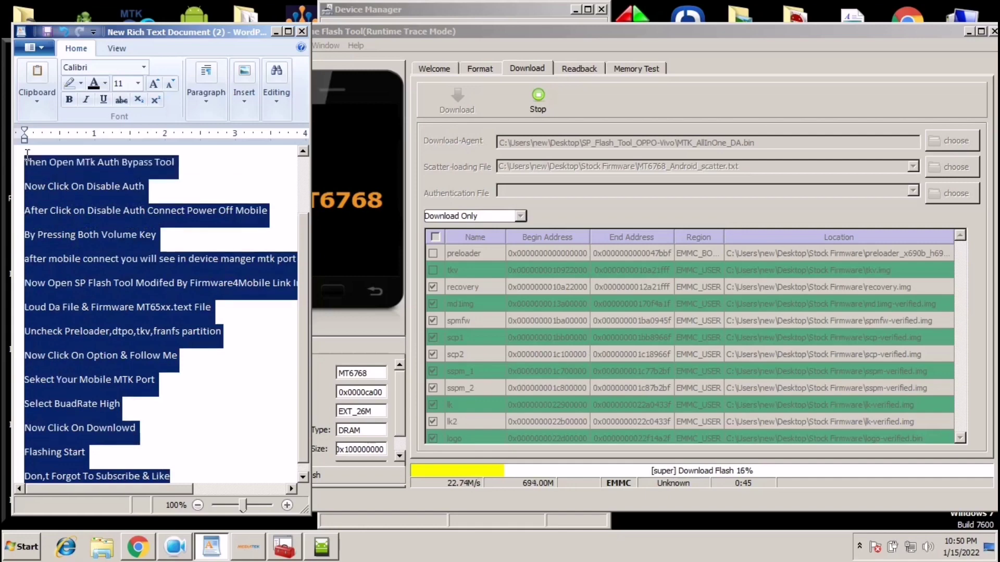
scroll(81, 225, up, 2)
scroll(151, 307, down, 2)
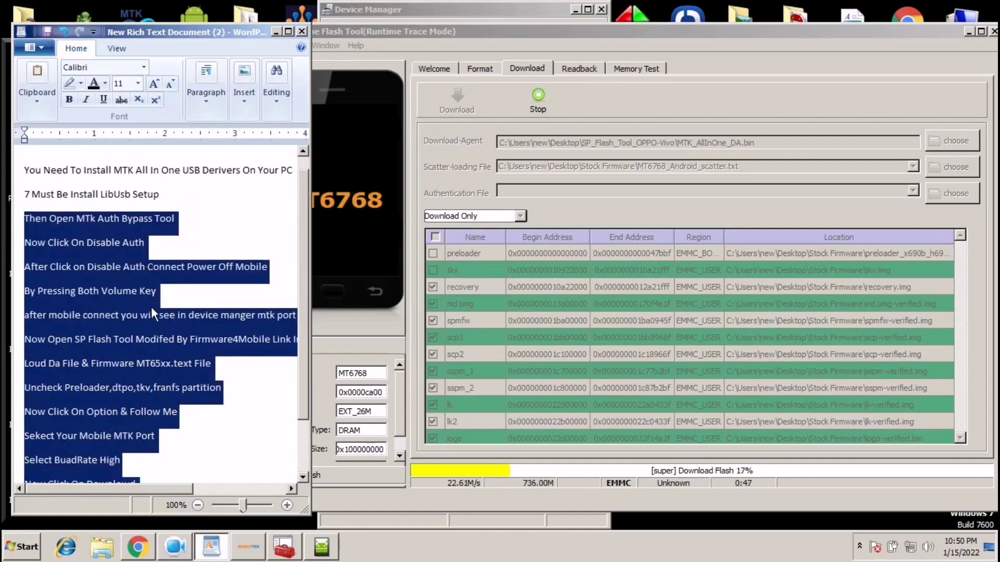
right_click(145, 281)
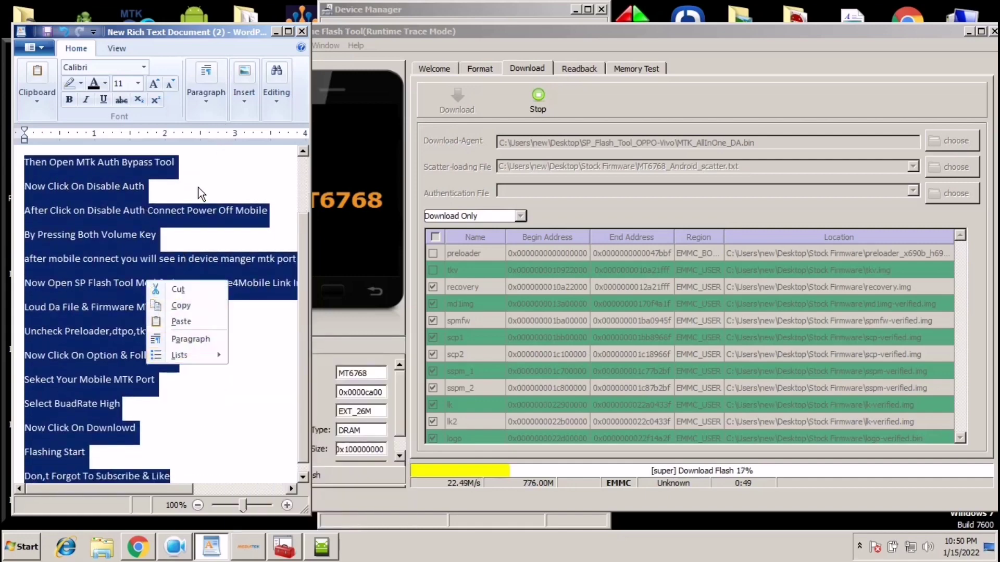
key(Escape)
click(140, 409)
- Make the entire text of the notes bold, from the opening line to the subscribe line
drag(179, 461, 4, 121)
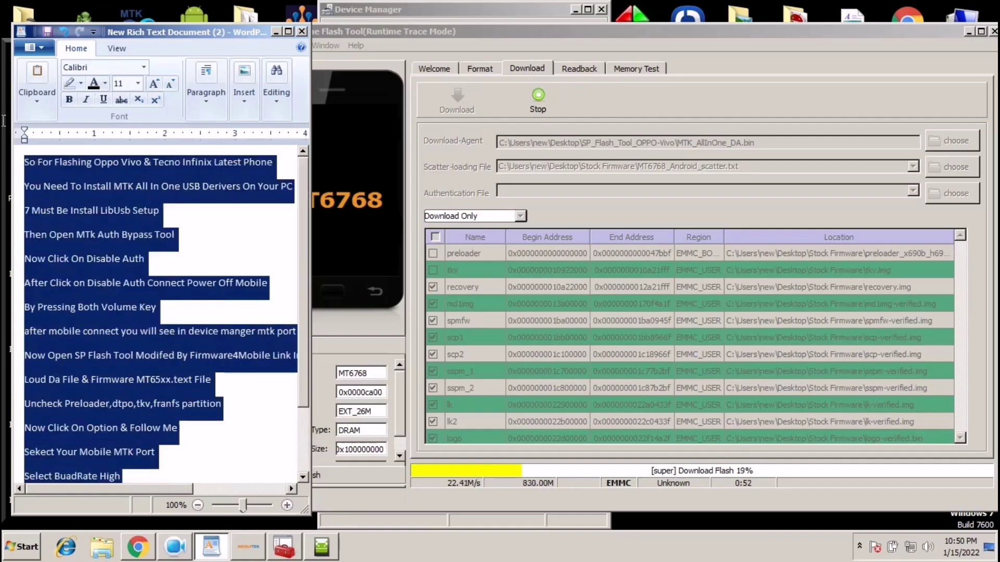
click(70, 99)
click(241, 442)
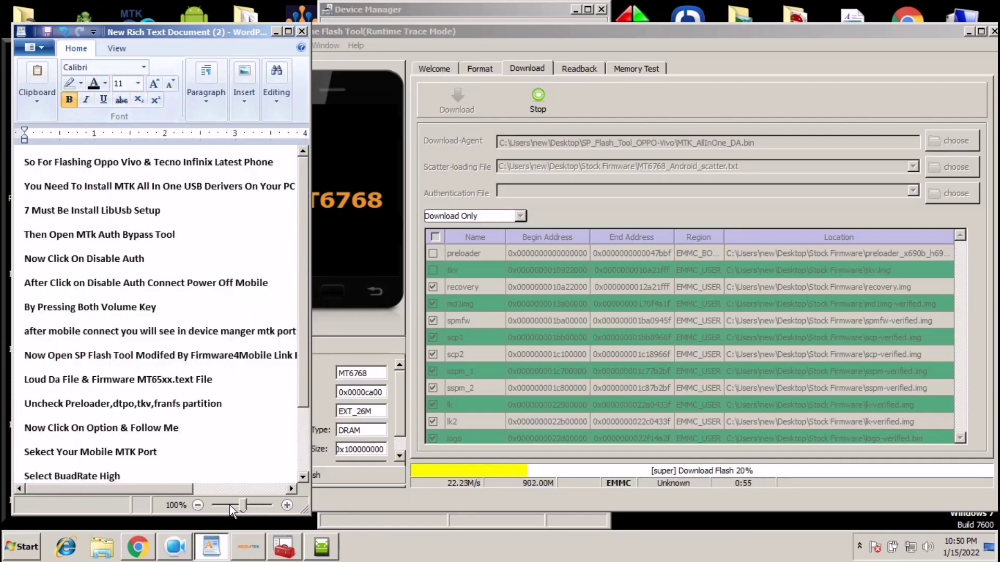
click(198, 503)
click(199, 503)
click(198, 503)
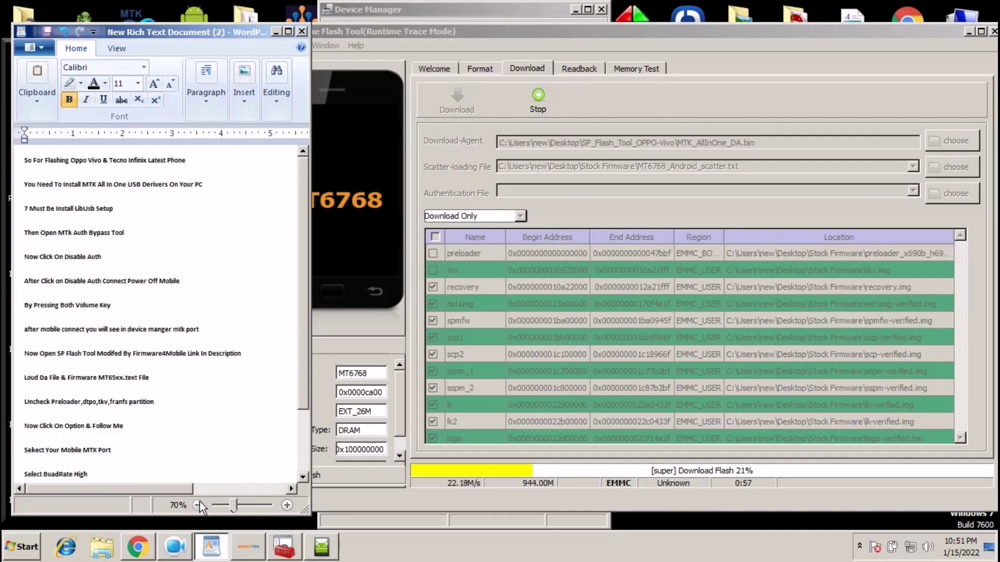
drag(88, 475, 25, 207)
click(129, 330)
right_click(130, 336)
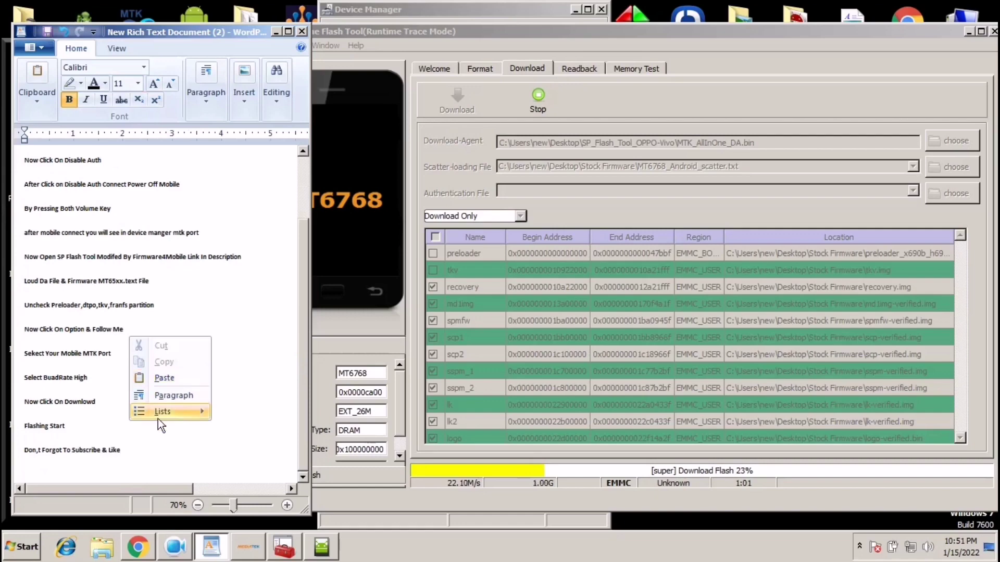
click(123, 451)
- Set the font size of all the notes to 18
drag(123, 451, 4, 151)
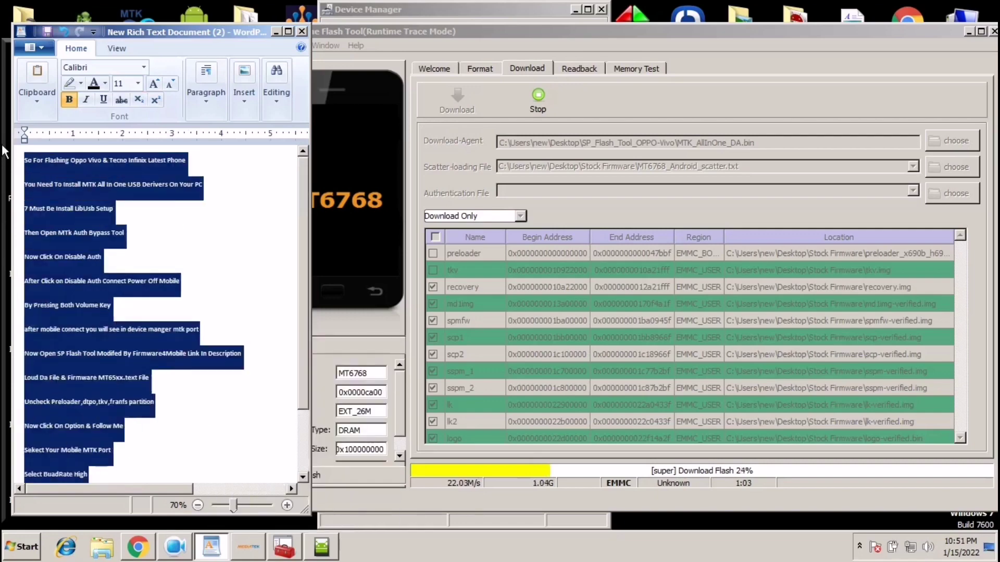
click(137, 83)
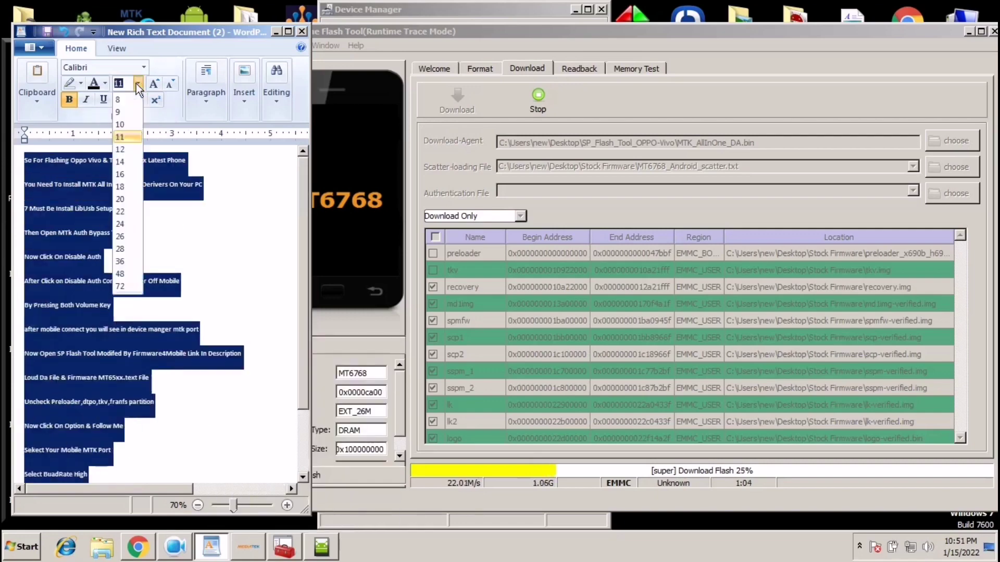
click(130, 187)
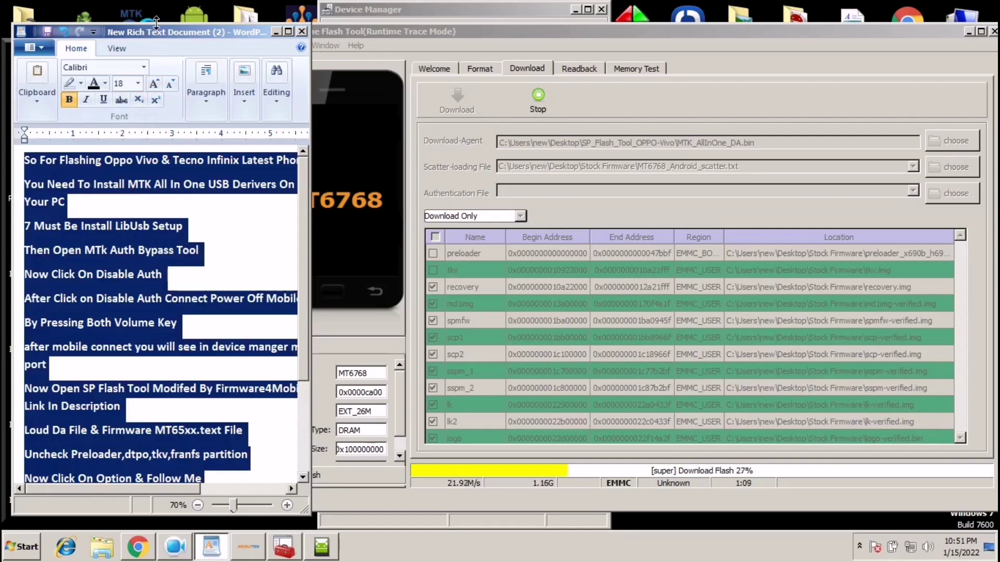
- Enlarge the notes window upward and sideways, set its zoom to 60%, and clear the text selection
drag(156, 22, 156, 2)
drag(311, 88, 372, 88)
click(257, 517)
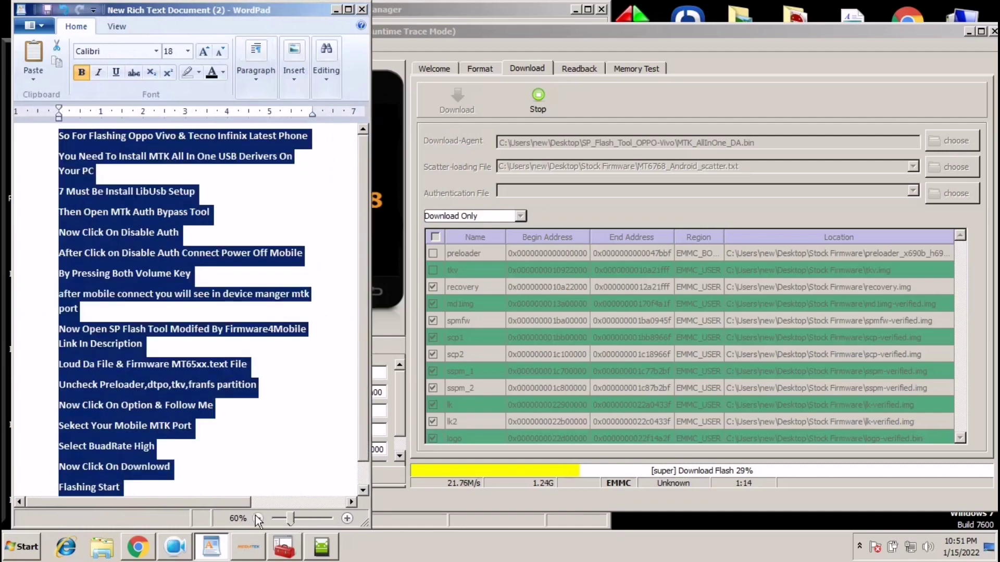
click(257, 517)
click(347, 518)
click(297, 375)
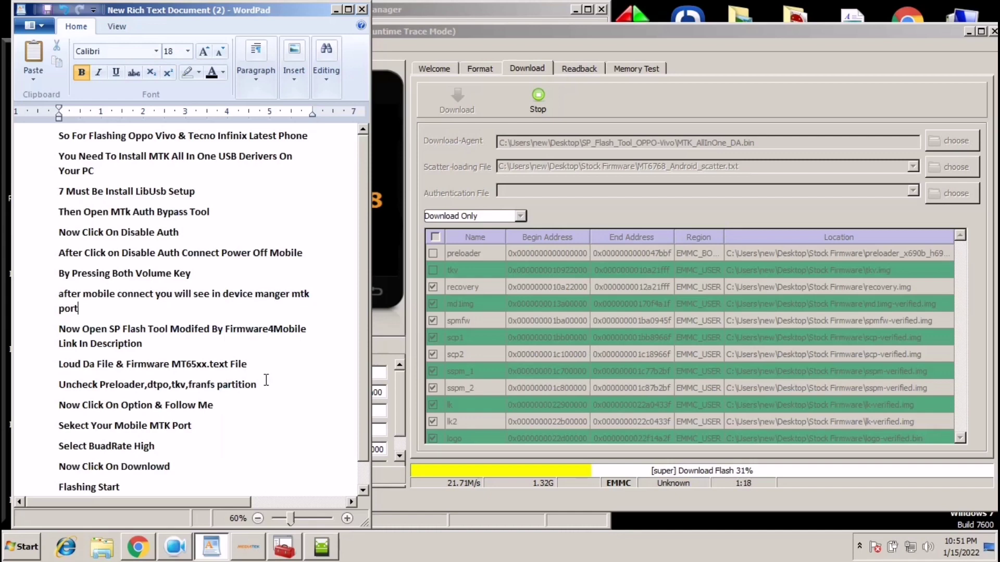
- Go through the opening lines of the notes and delete the stray "7" before "Must Be Install LibUsb Setup"
click(48, 141)
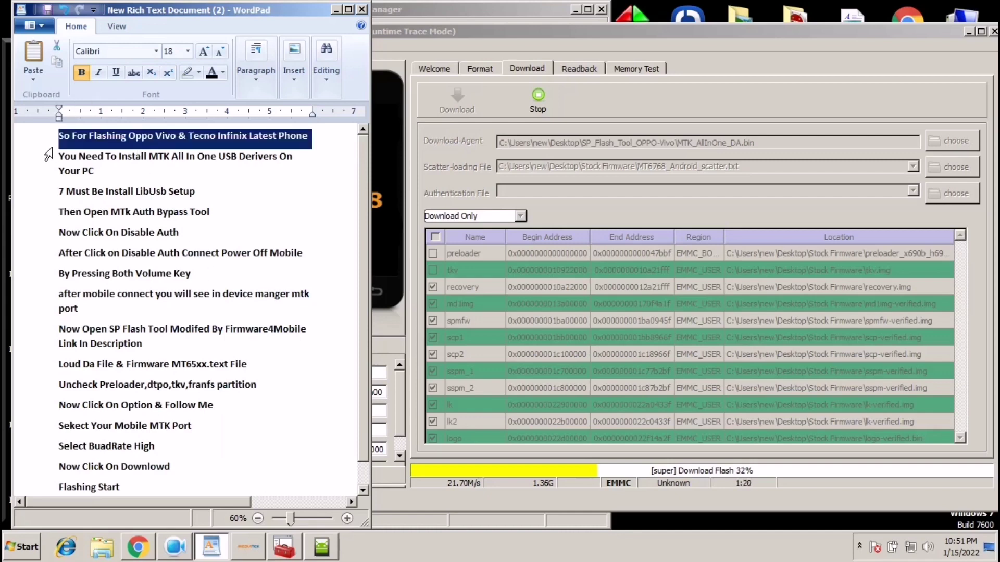
click(49, 158)
click(48, 178)
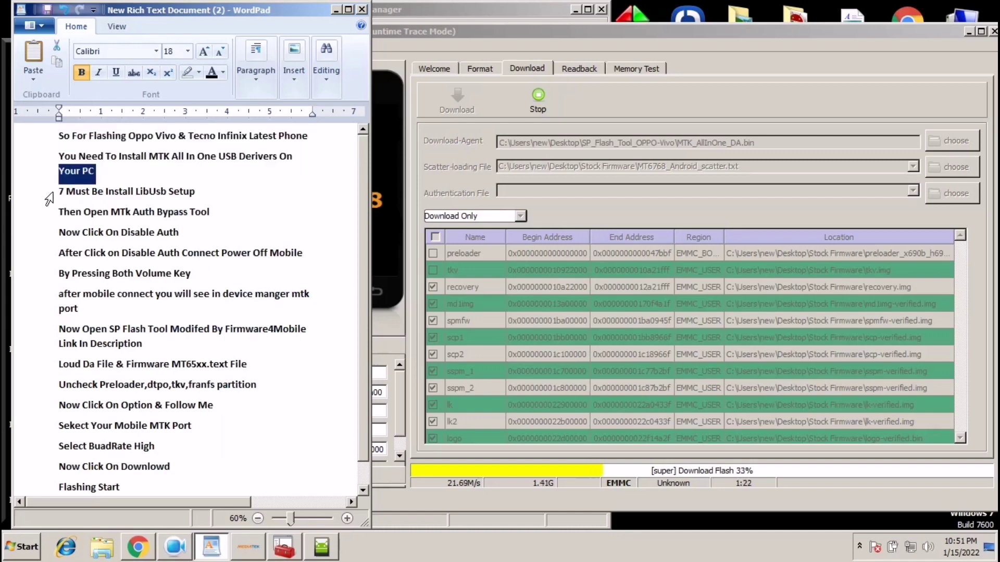
click(48, 194)
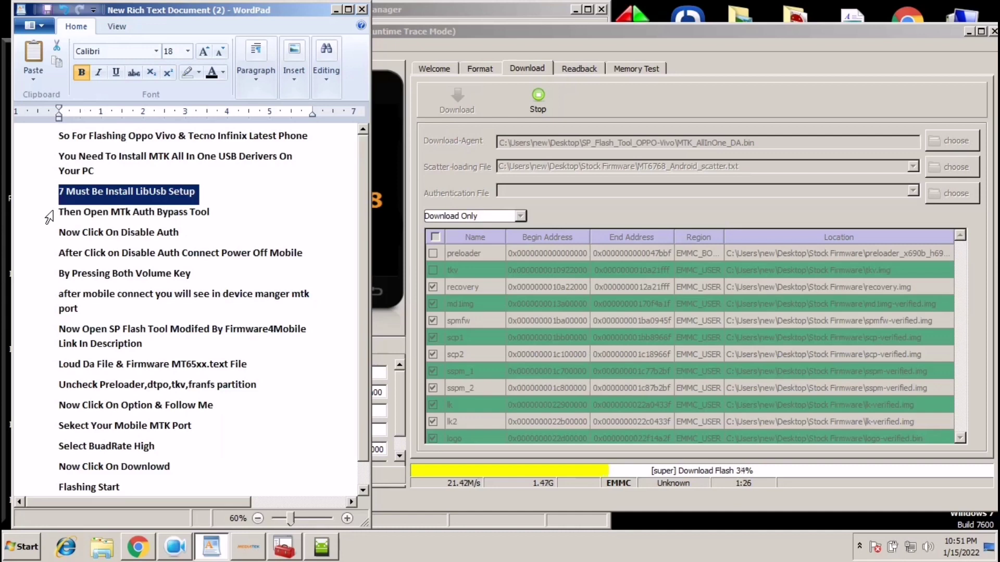
click(67, 193)
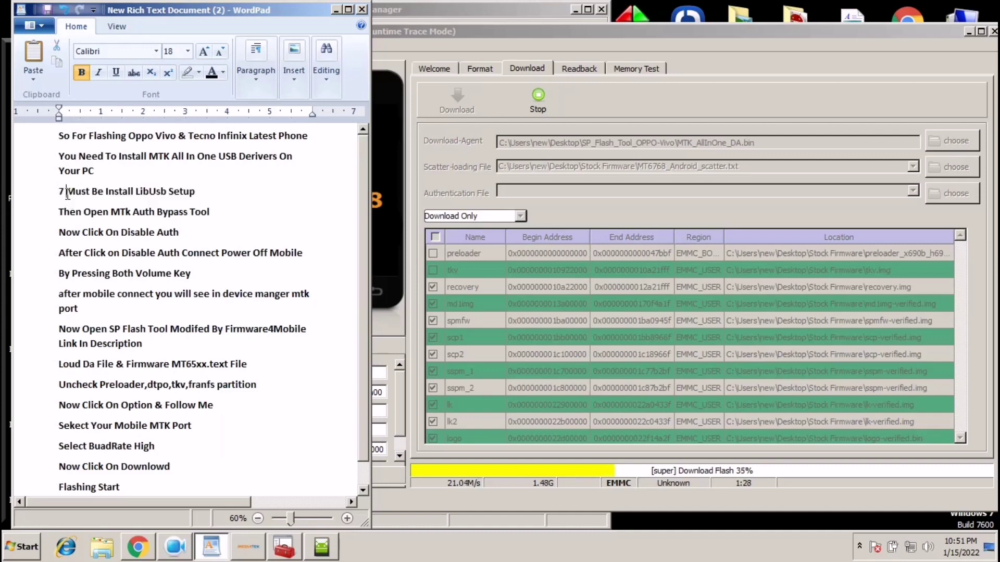
key(BackSpace)
key(BackSpace)
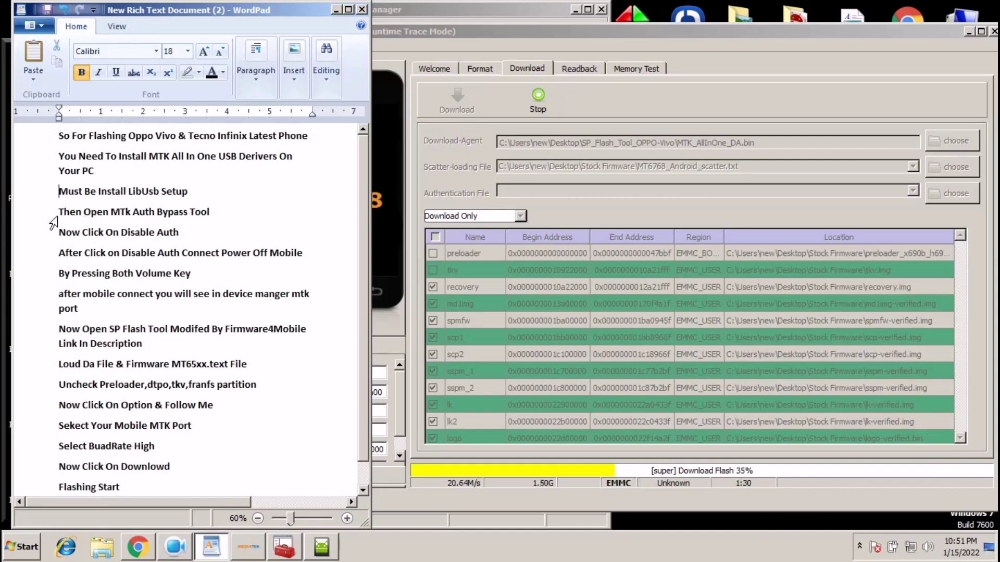
- Review the notes line by line from the MTK Auth Bypass Tool instruction to the partition unchecking instruction
click(56, 219)
click(55, 235)
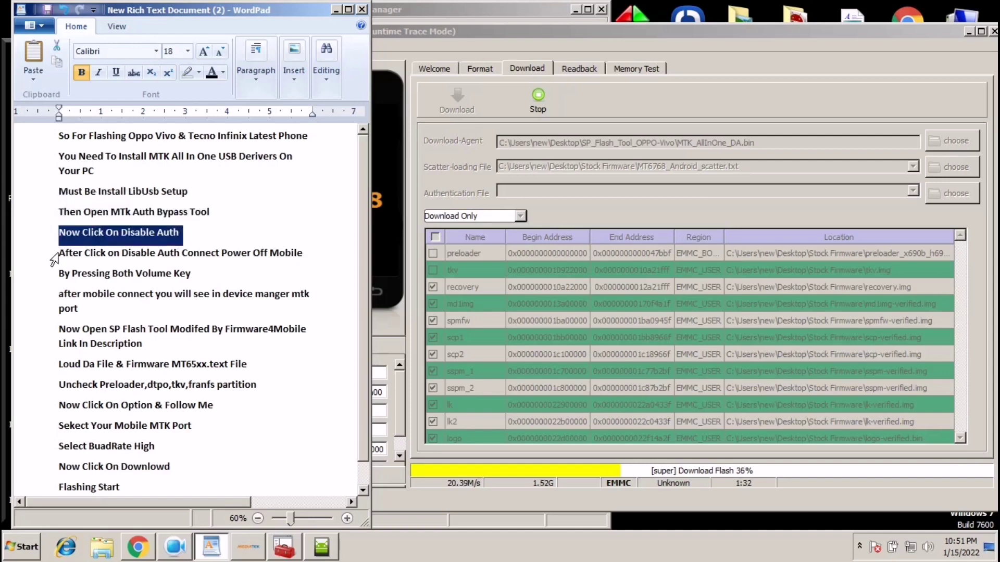
click(53, 255)
click(55, 280)
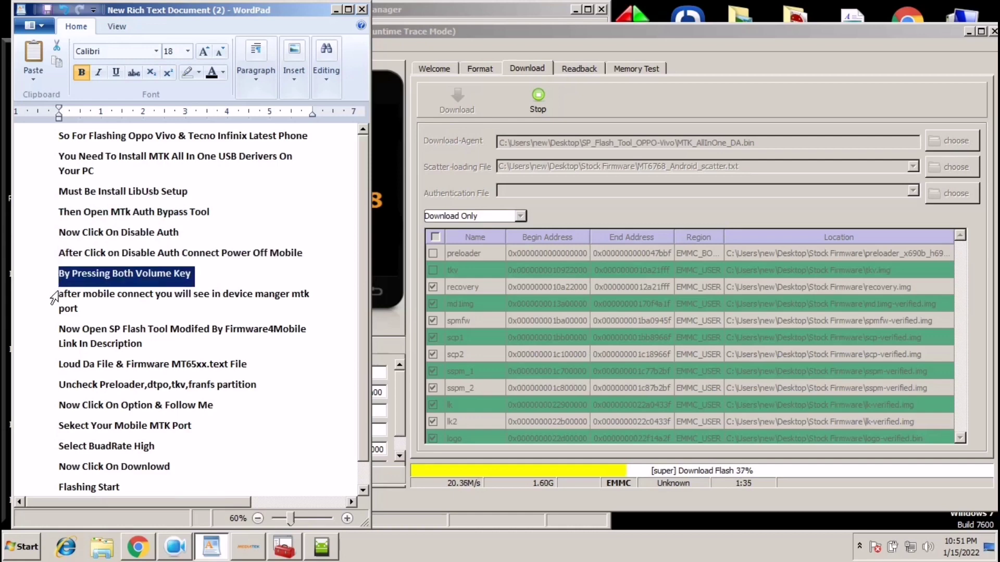
click(52, 298)
click(49, 302)
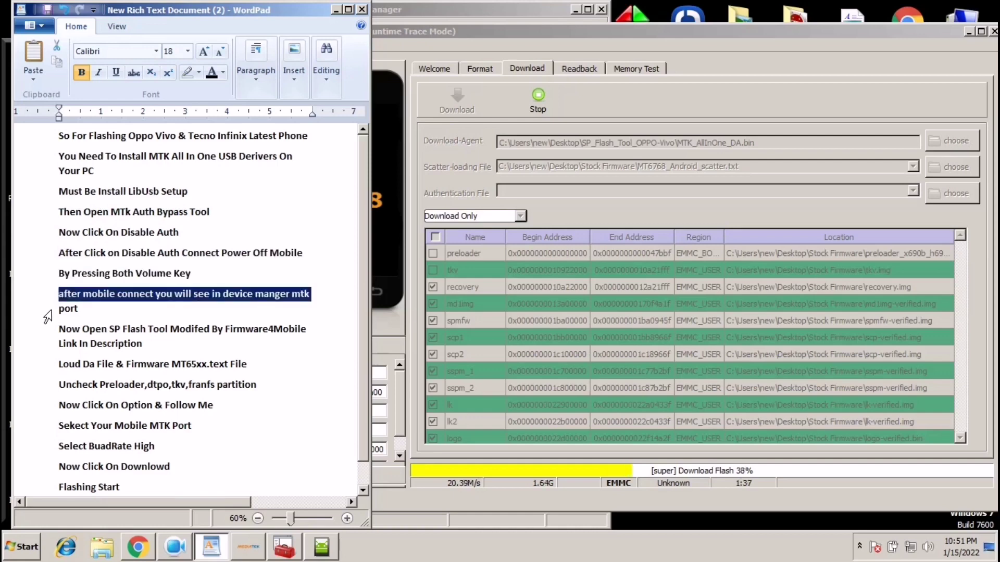
click(51, 310)
click(52, 334)
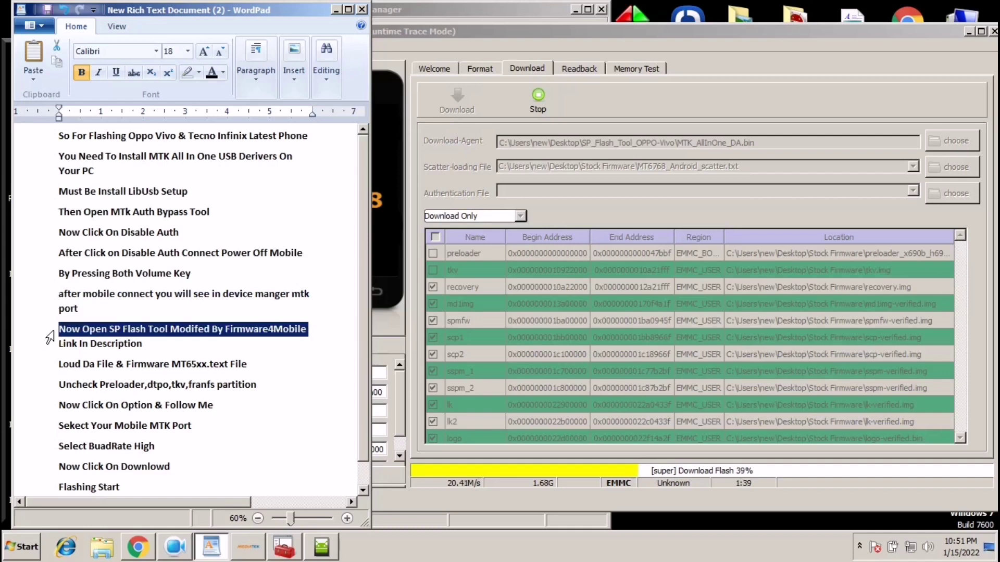
click(50, 347)
click(49, 366)
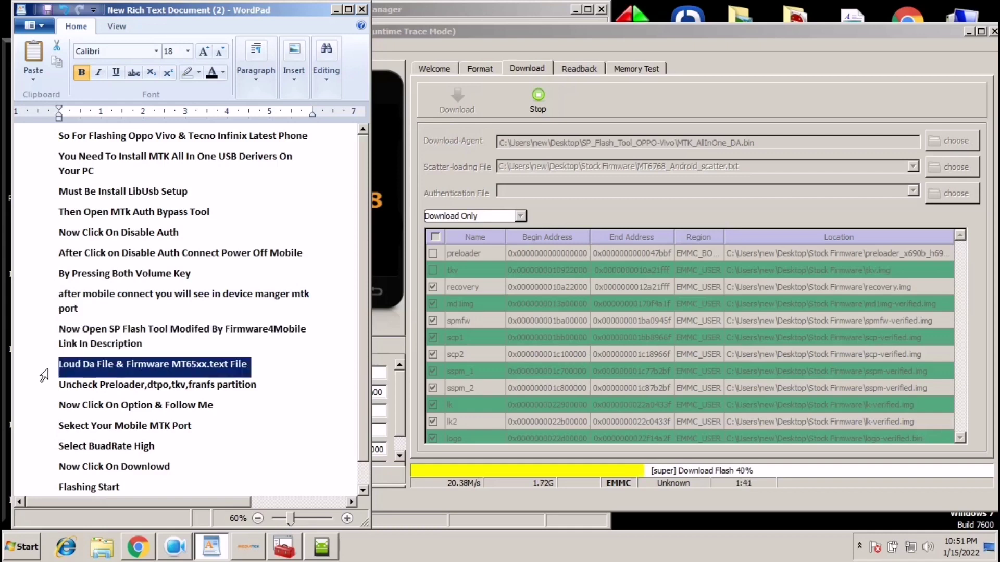
click(52, 388)
- Add the line "All Files & Tools Link In Description" at the end of the notes, below the subscribe reminder
click(142, 468)
scroll(145, 507, down, 1)
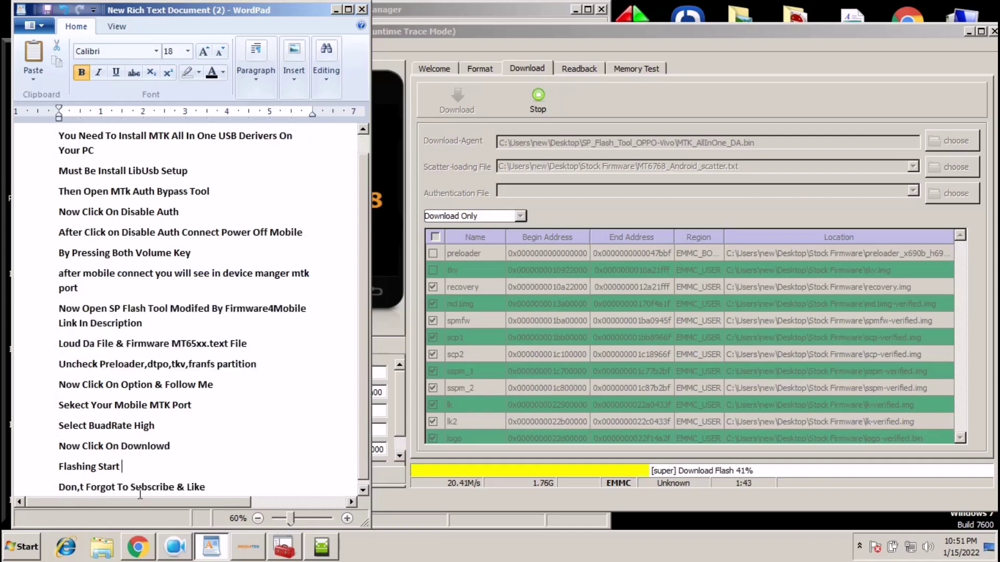
click(212, 487)
key(Return)
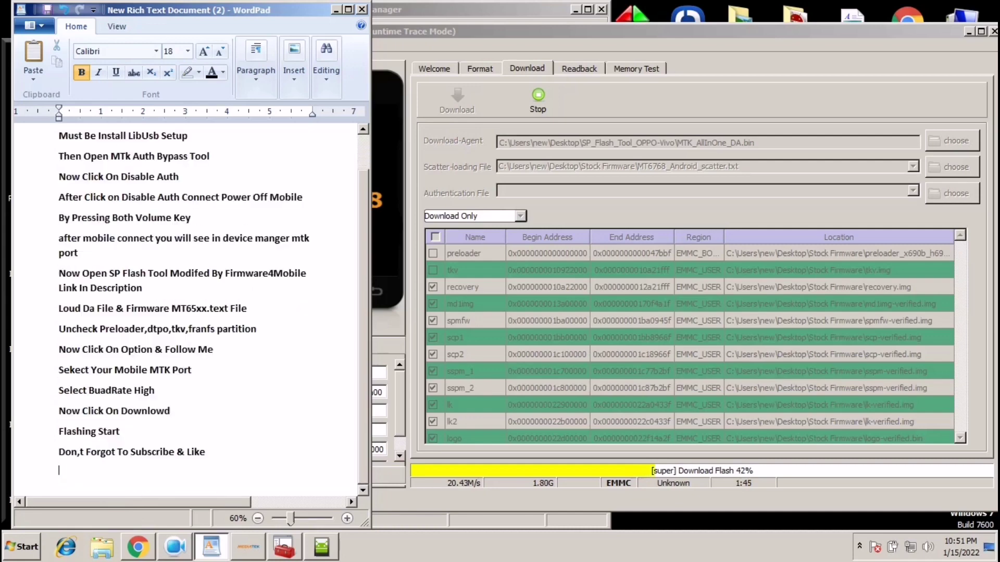
text(All Files &)
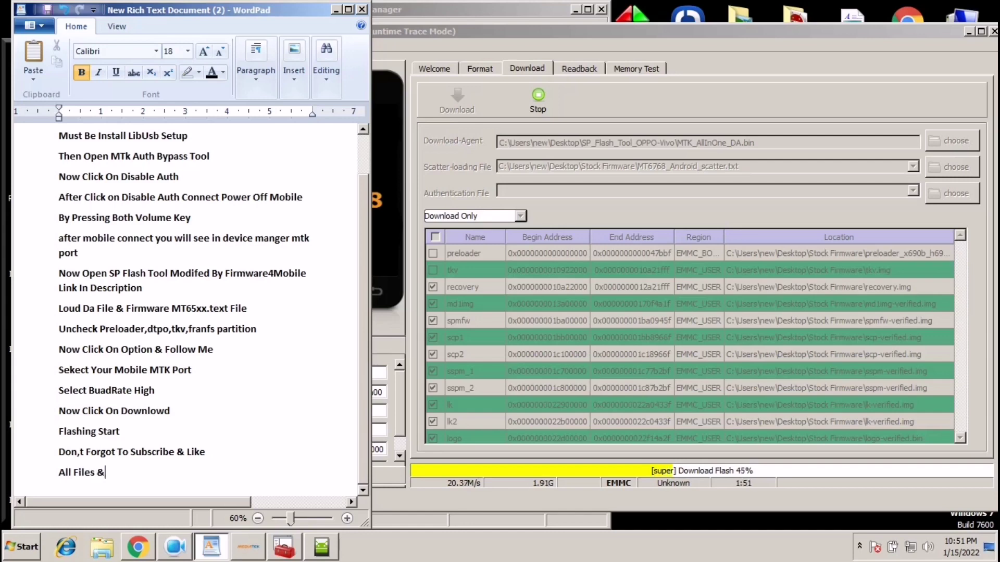
text( Tools Link I)
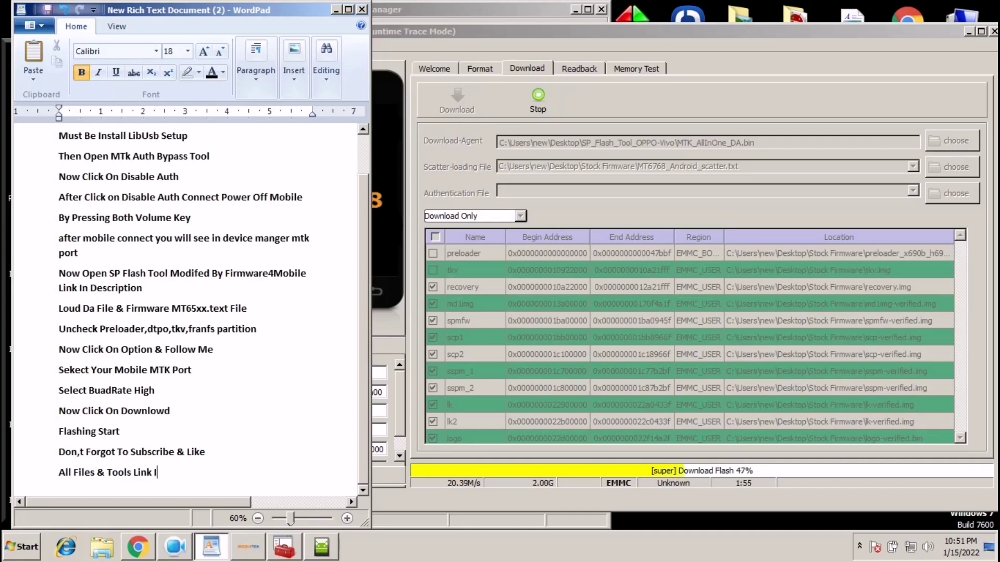
text(n Description)
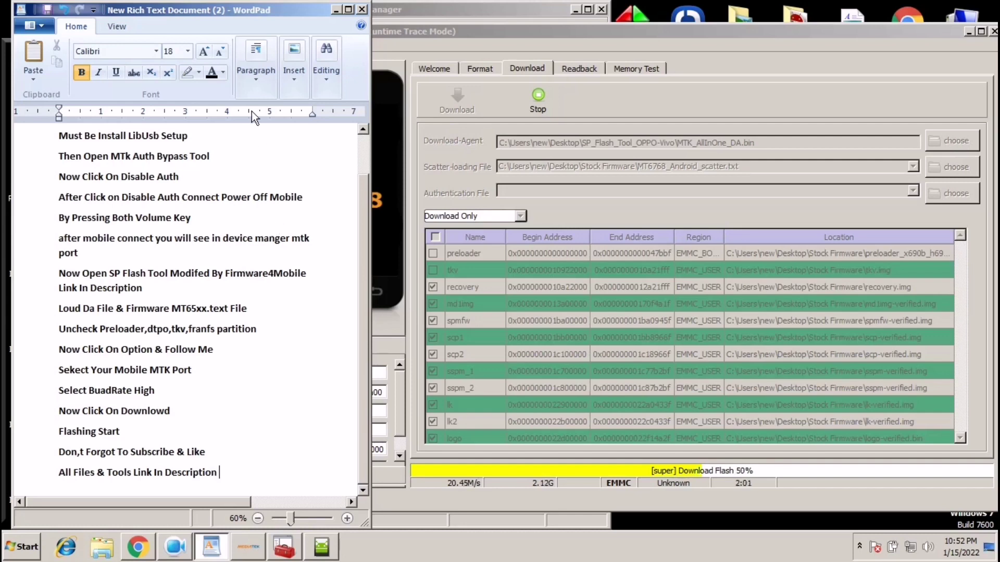
- Switch to SP Flash Tool, dismiss the Download Ok message once flashing has finished, and close the tool
click(407, 34)
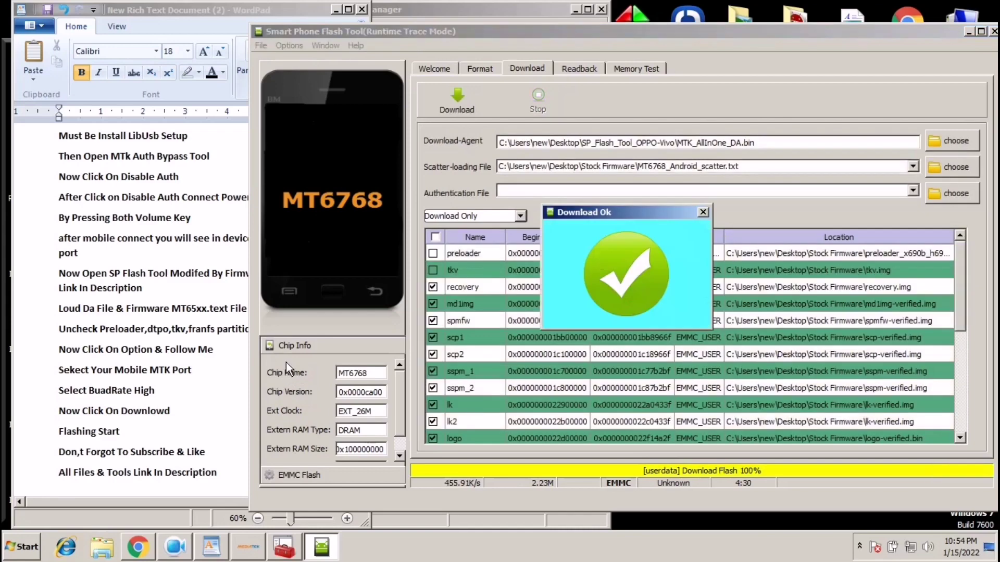
click(702, 212)
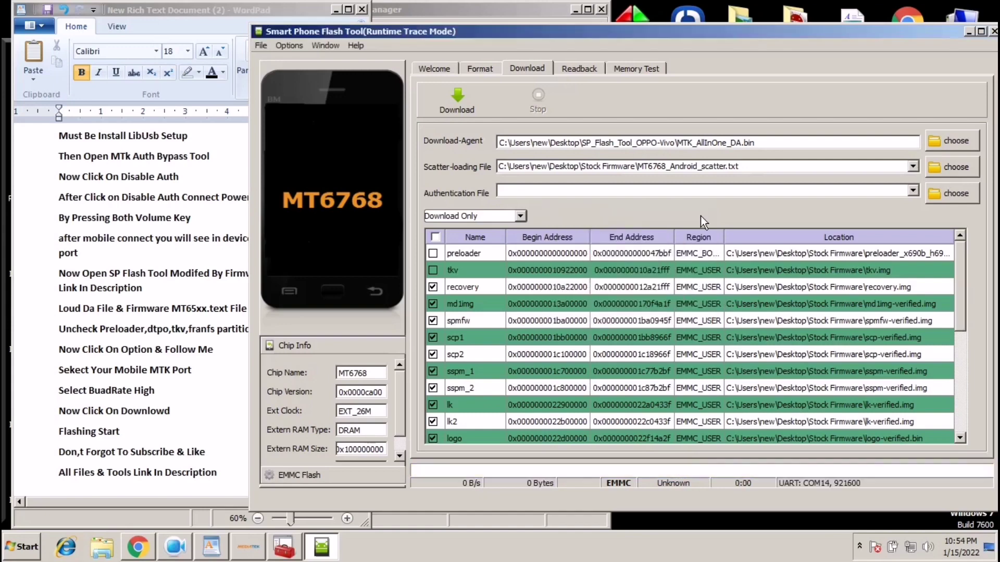
click(992, 31)
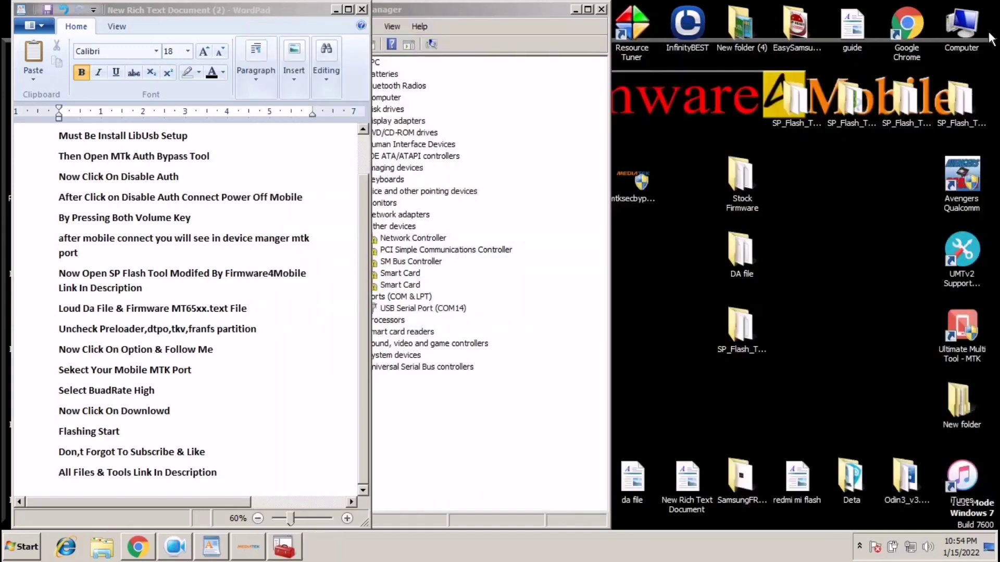
- Minimize Device Manager and close the MTK Auth Bypass Tool
click(580, 11)
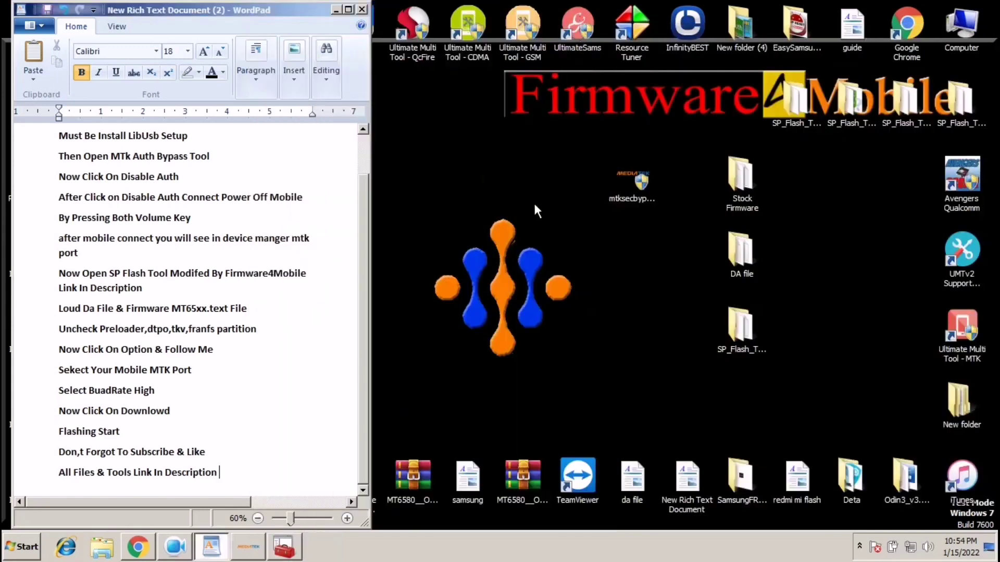
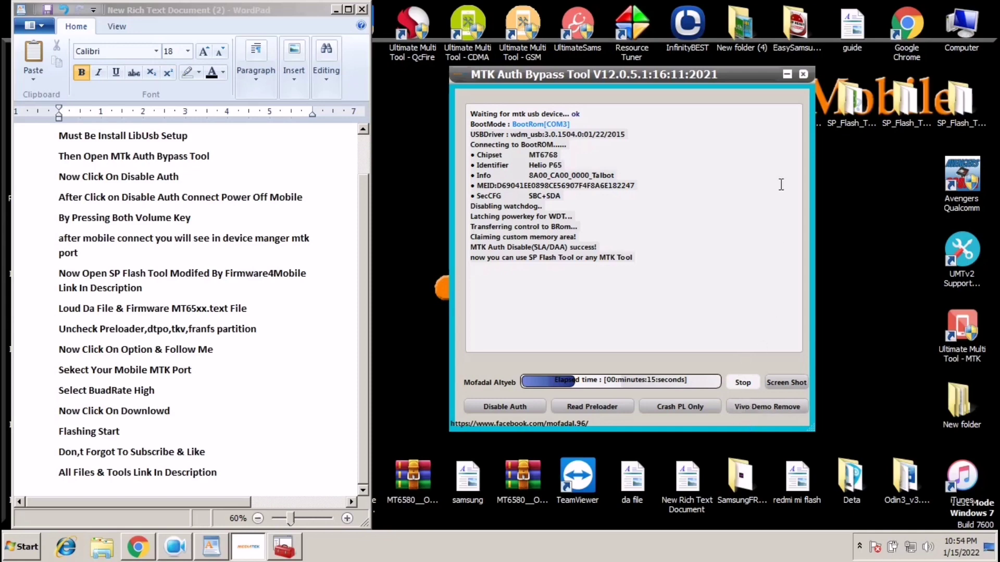
click(803, 74)
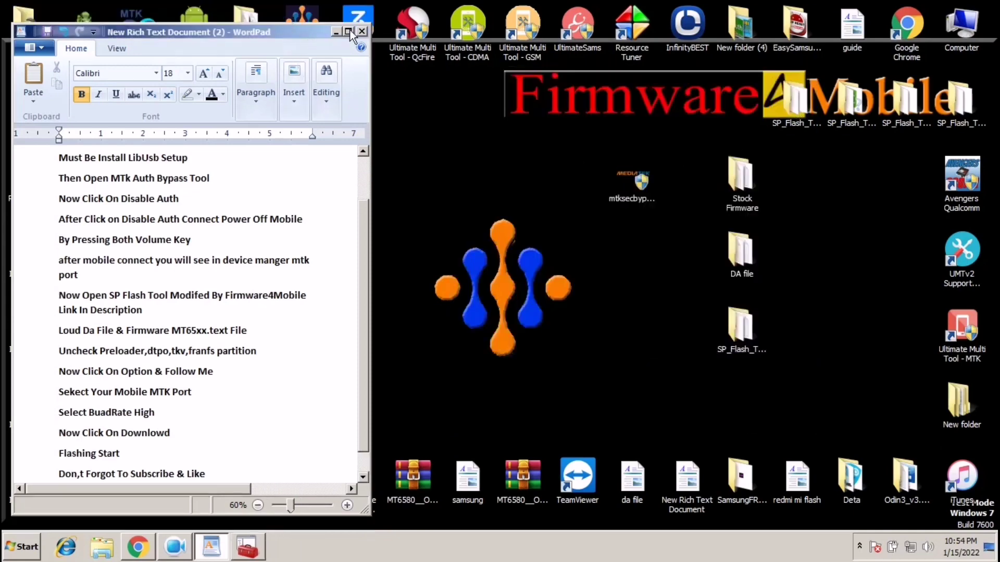
- Maximize the notes window with its zoom at 110% and delete all of the existing text
click(348, 10)
drag(522, 489, 354, 232)
click(989, 522)
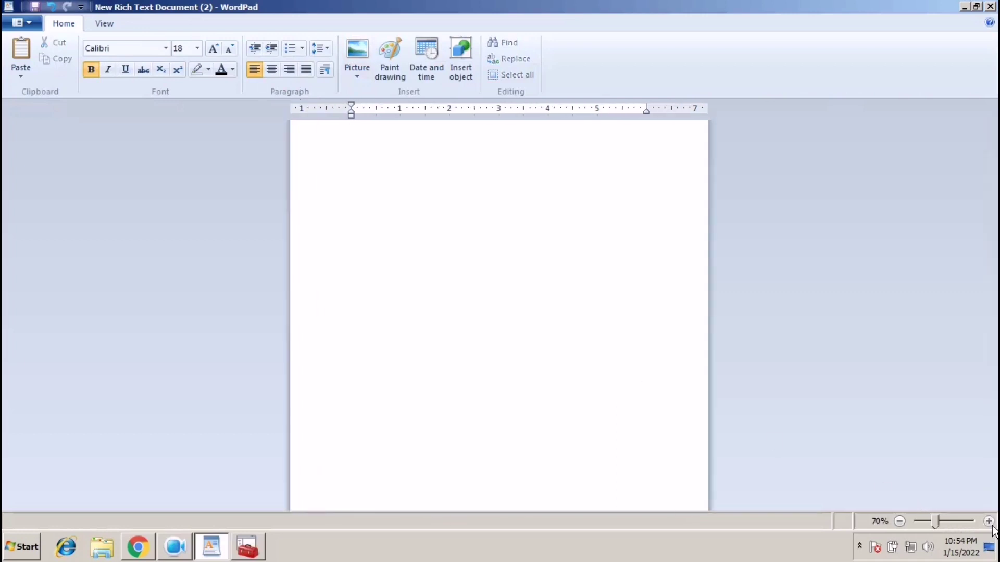
click(988, 521)
click(988, 521)
click(988, 521)
click(988, 521)
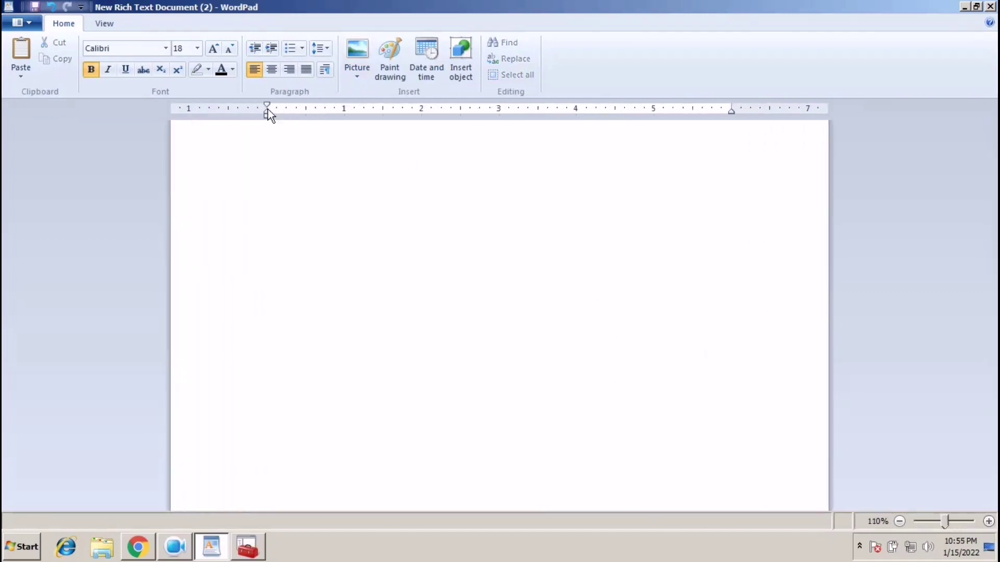
- Write the centred closing line "i Hope You Understand For Any Help You Can Ask In Comment Section"
text(i Hope )
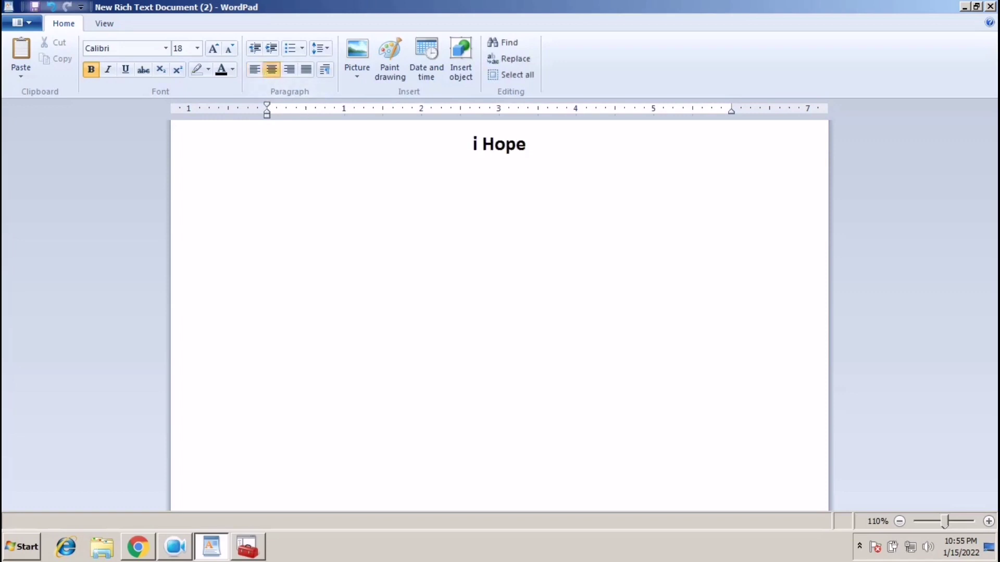
text(You )
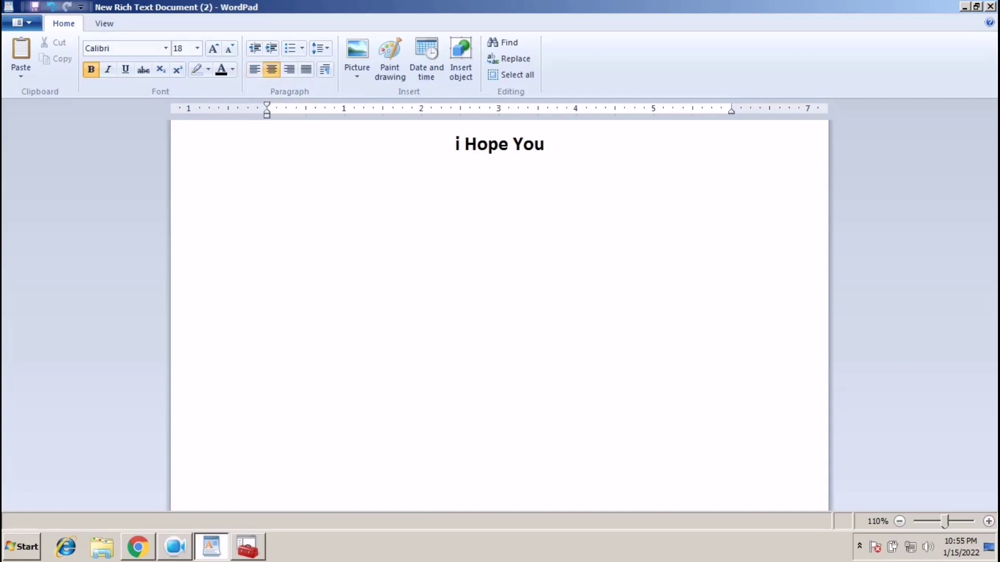
text(Unders)
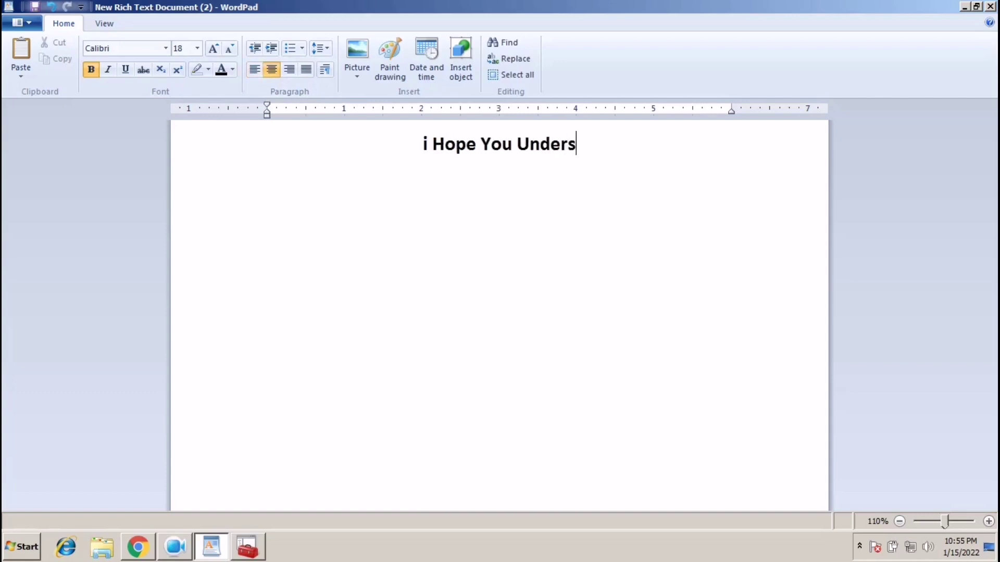
text(tand)
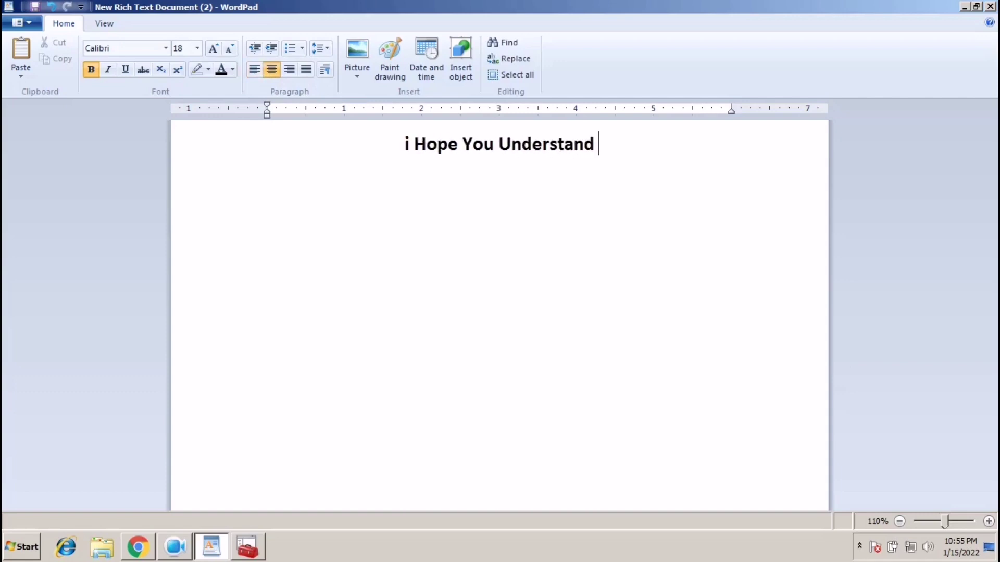
text( For A)
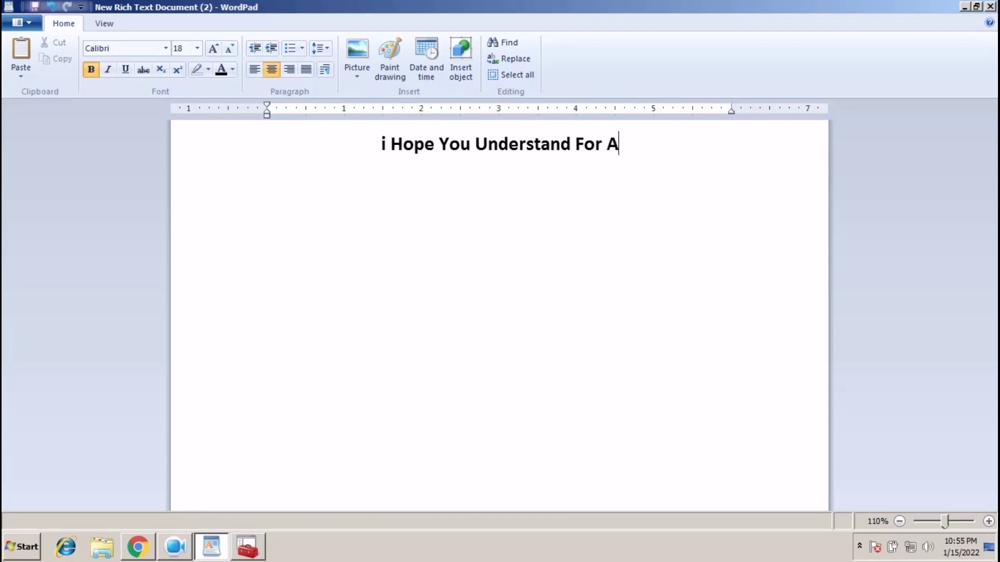
text(ny Help )
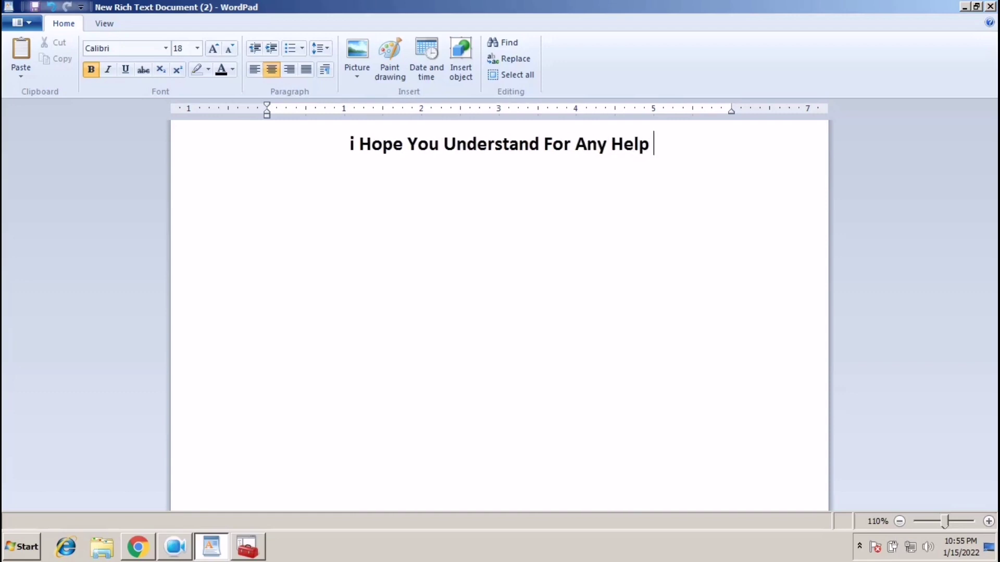
text(Y)
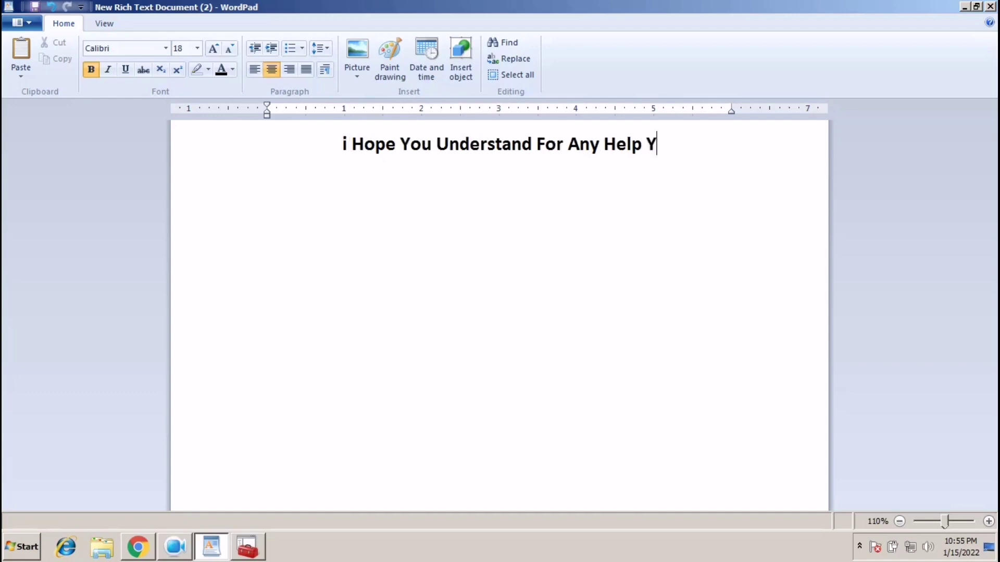
text(ou Can )
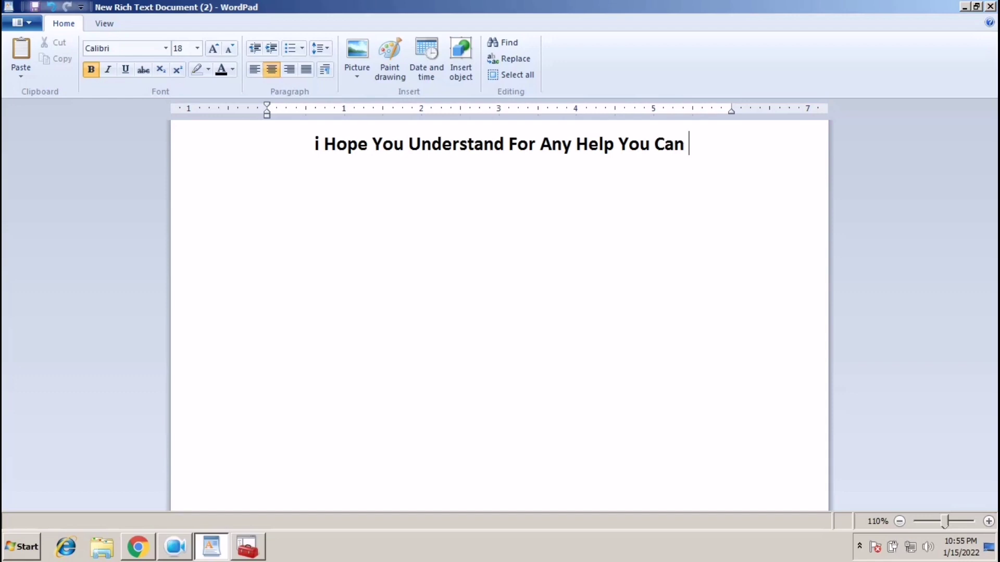
text(Ask I)
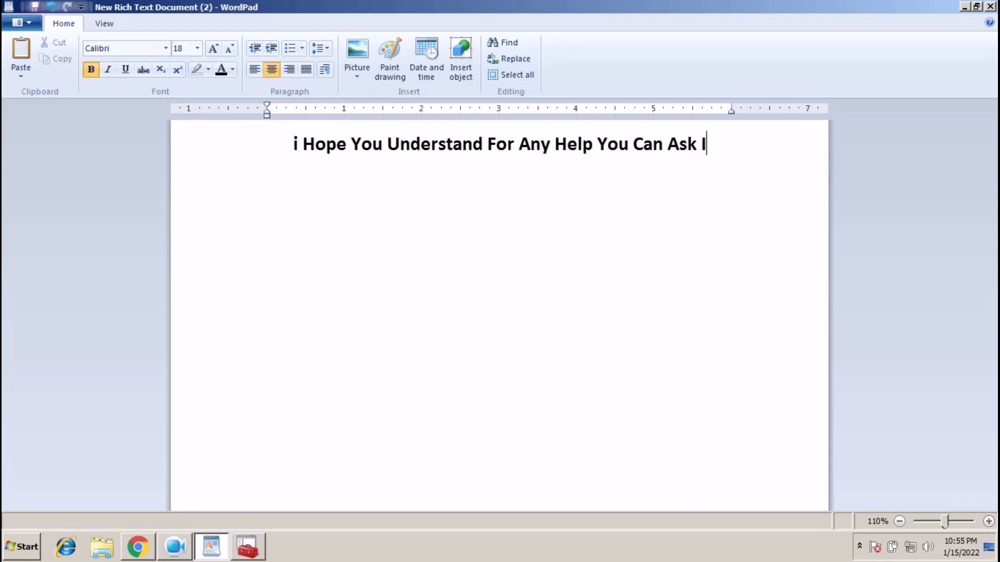
text(n )
text(Co)
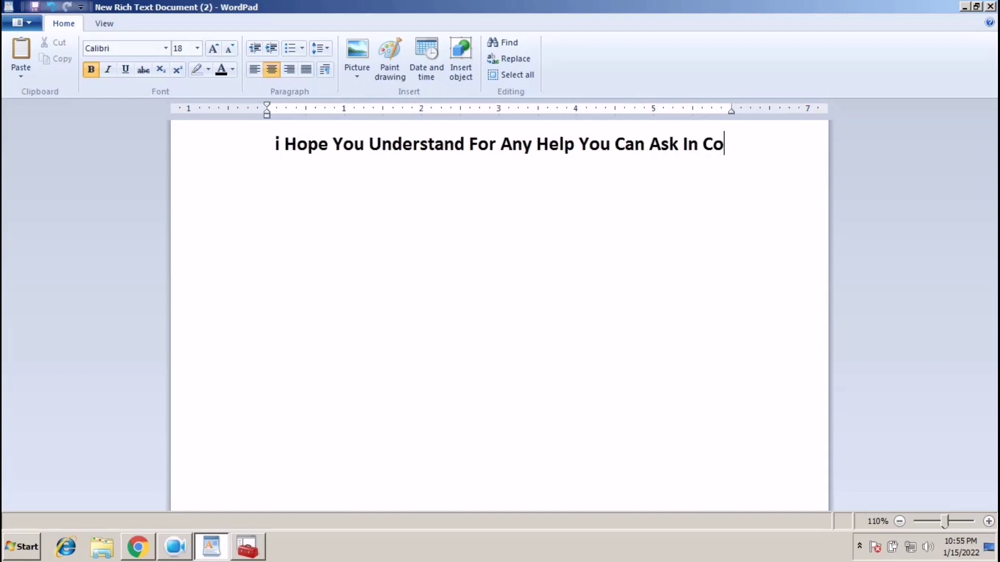
text(mment Section)
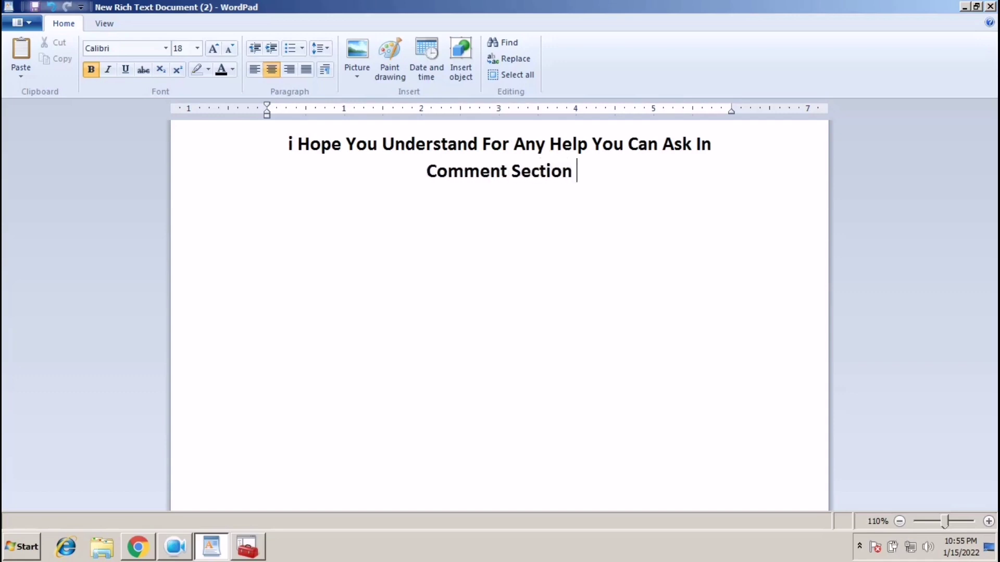
- Add a second centred line reading "Again I Rec Don,t Forgot To Subscribe My Channal"
key(Return)
text(Again Irec)
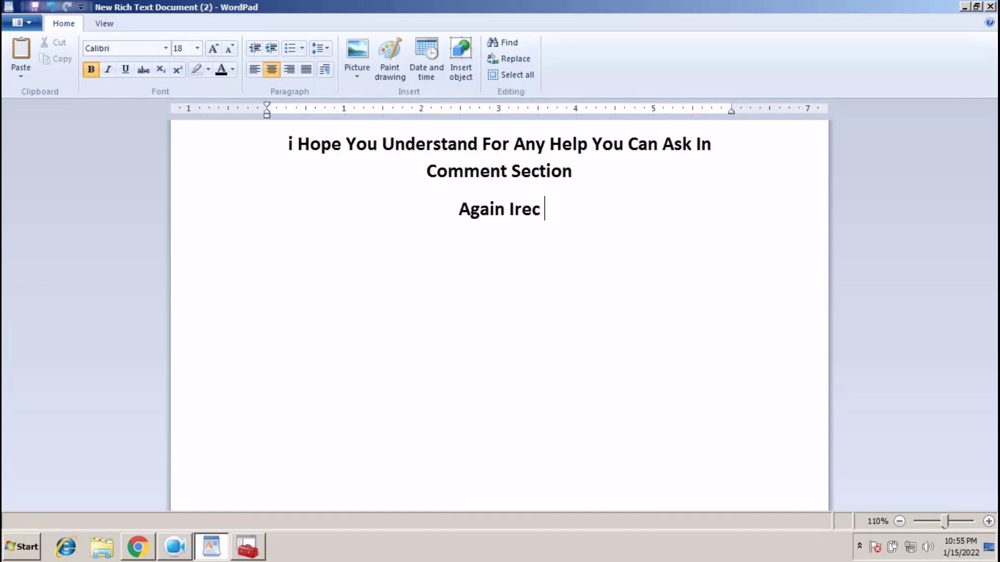
key(BackSpace)
key(BackSpace)
key(BackSpace)
text(R)
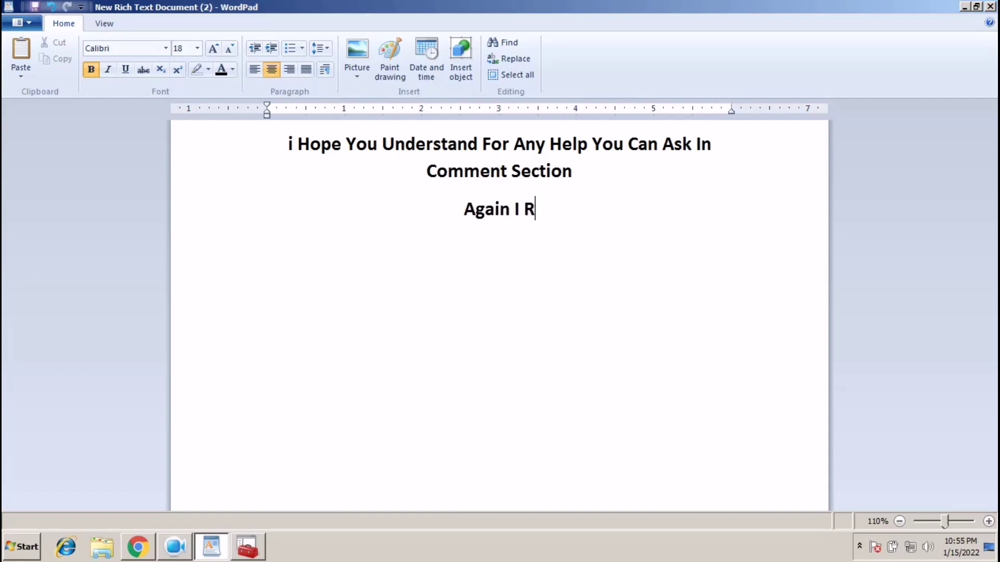
text(ec Do)
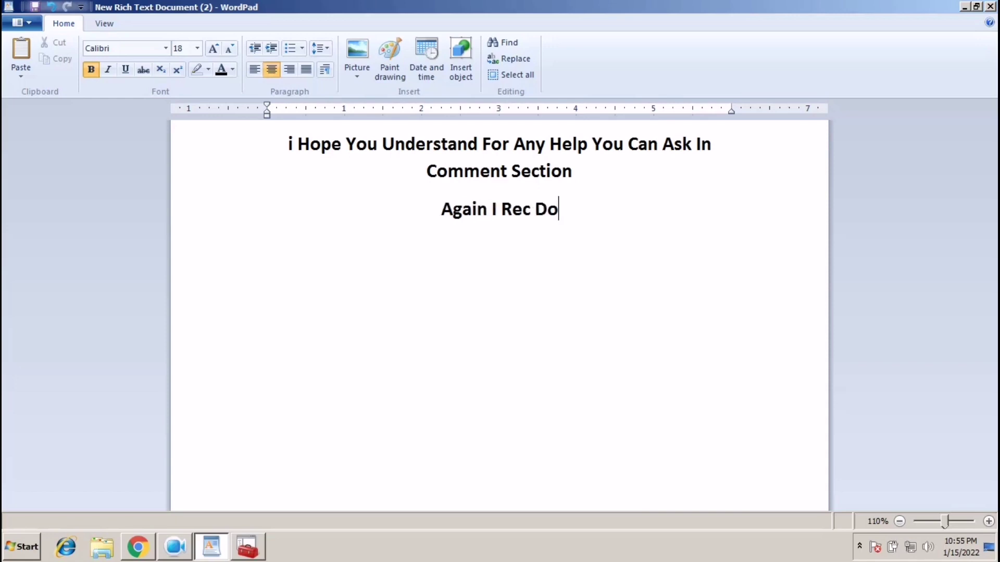
text(n,t For)
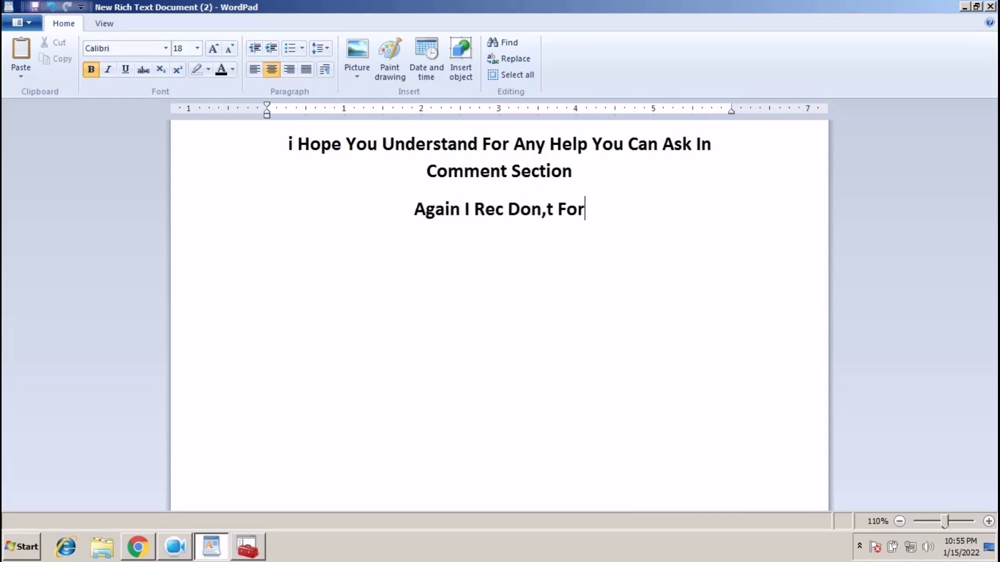
text(got To )
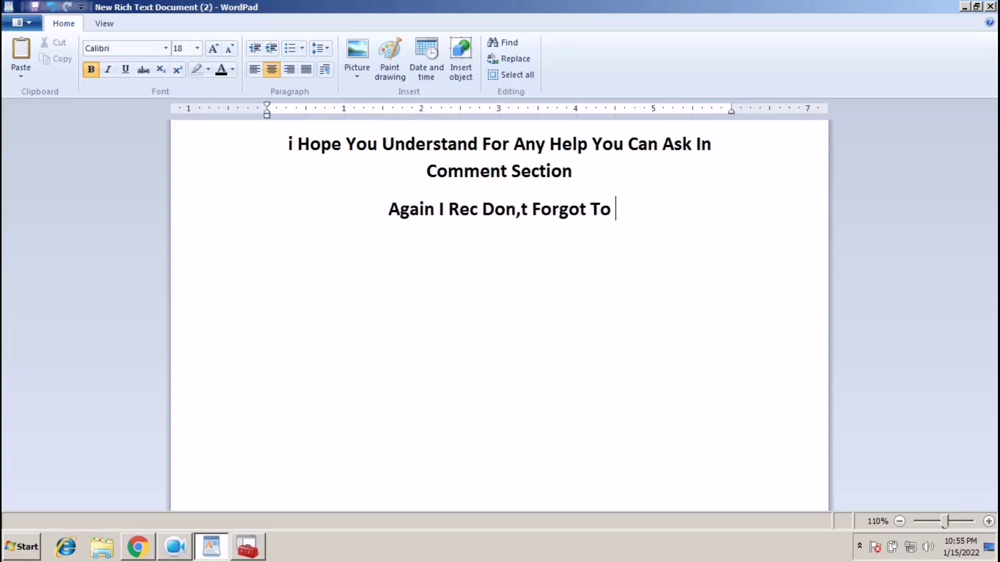
text(Subsc)
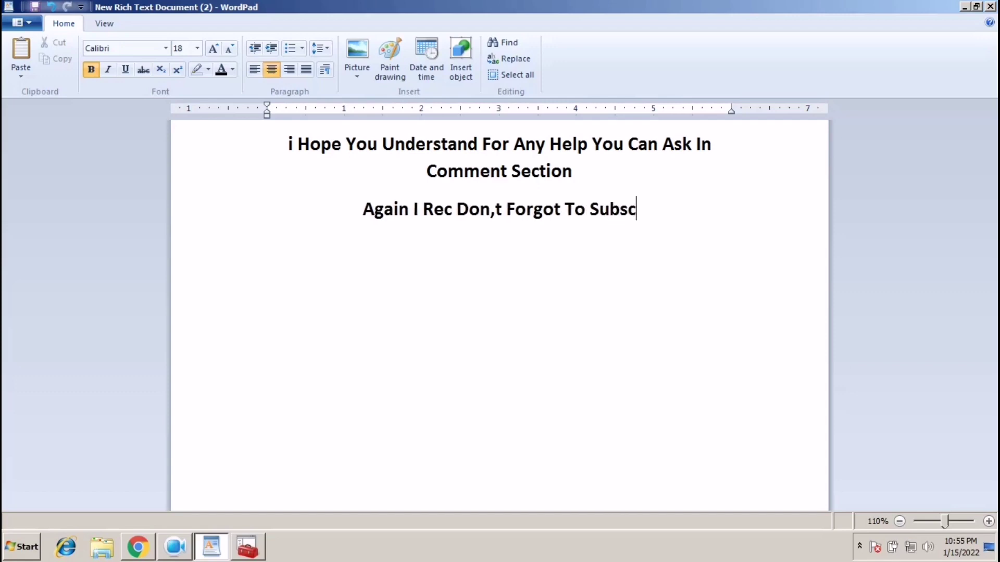
text(ribe M)
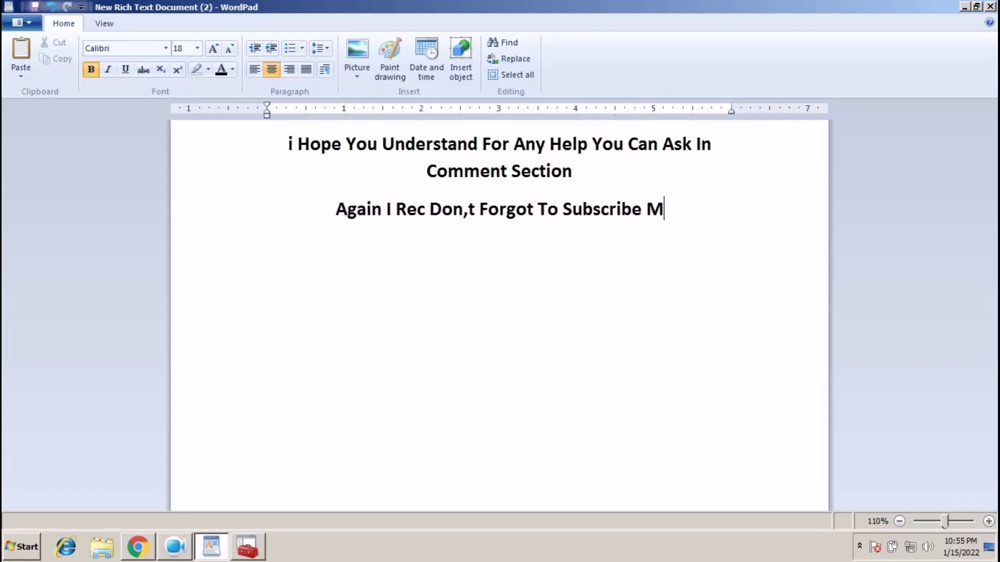
text(y Channa;)
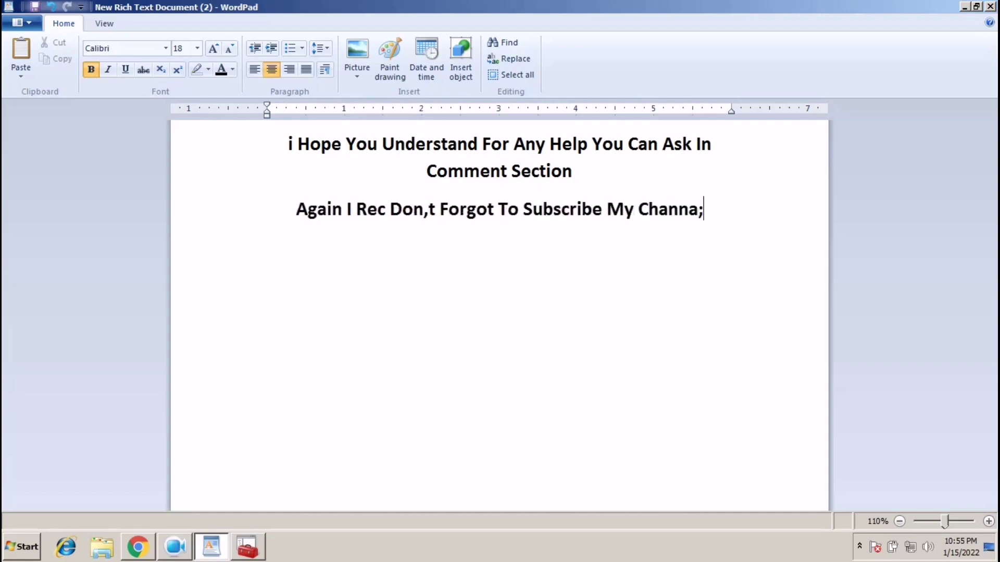
key(BackSpace)
text(k)
key(BackSpace)
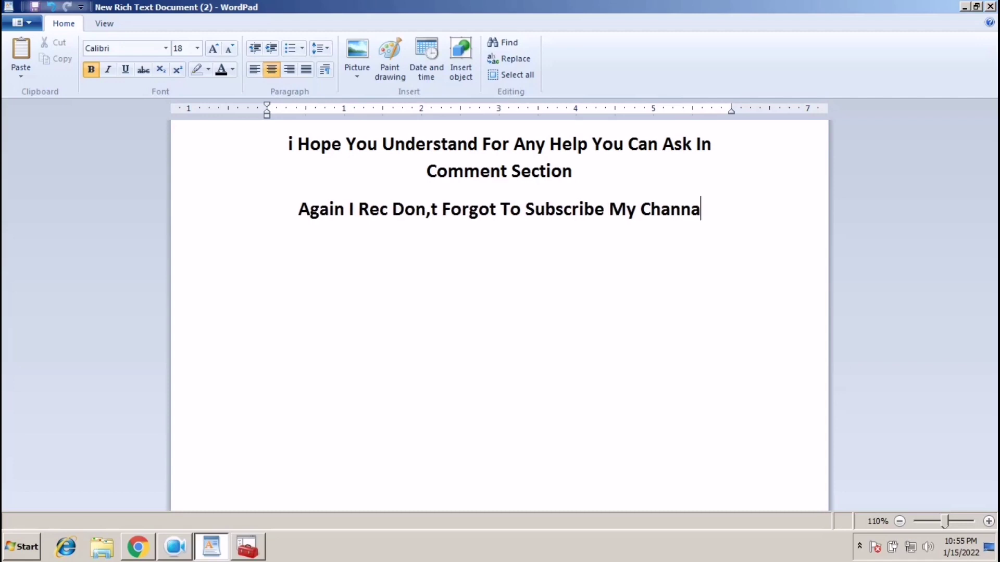
text(l)
- Close the notes document without saving its changes
key(alt+F4)
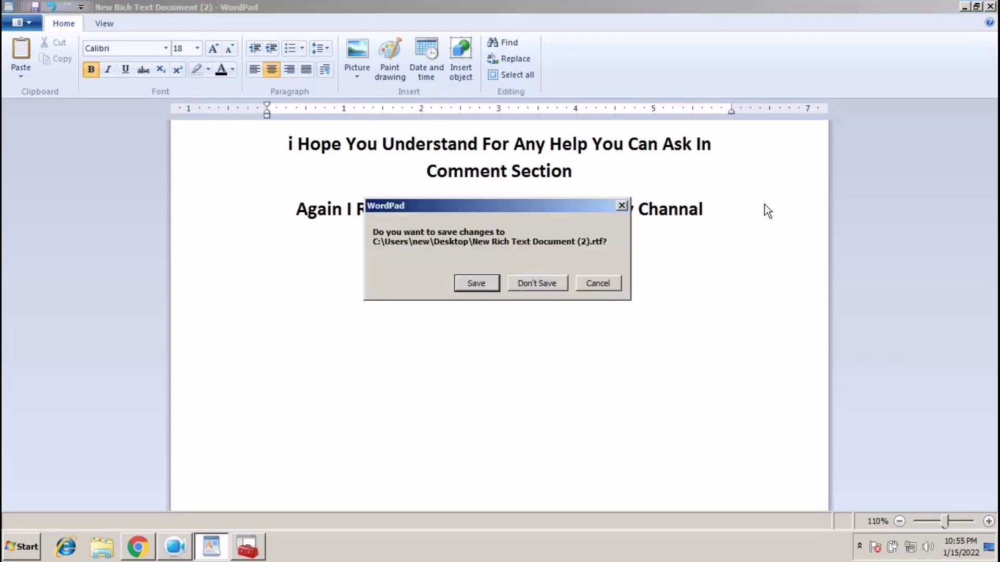
click(527, 286)
- Refresh the desktop and bring up the screen recorder's control bar
right_click(437, 193)
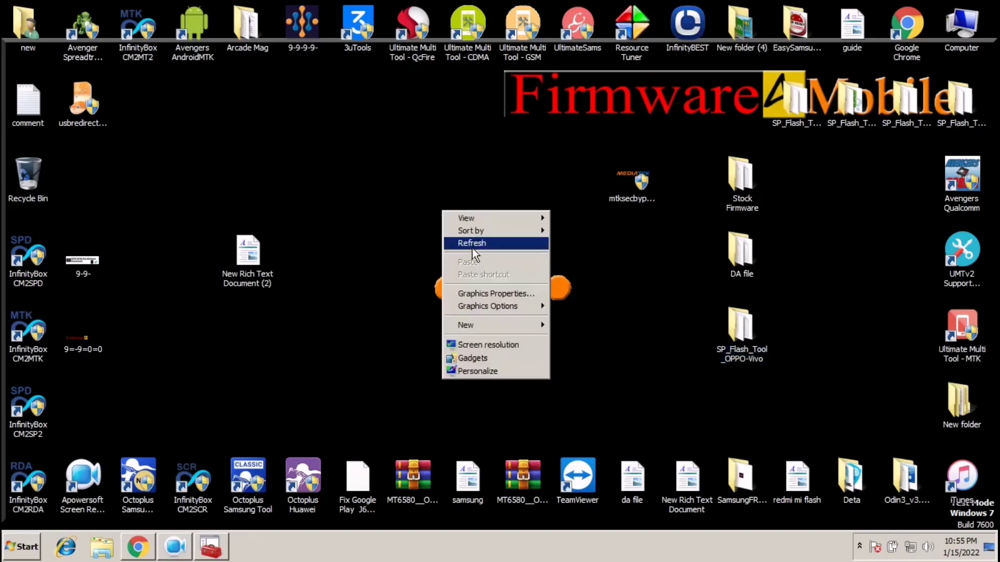
click(472, 244)
click(175, 546)
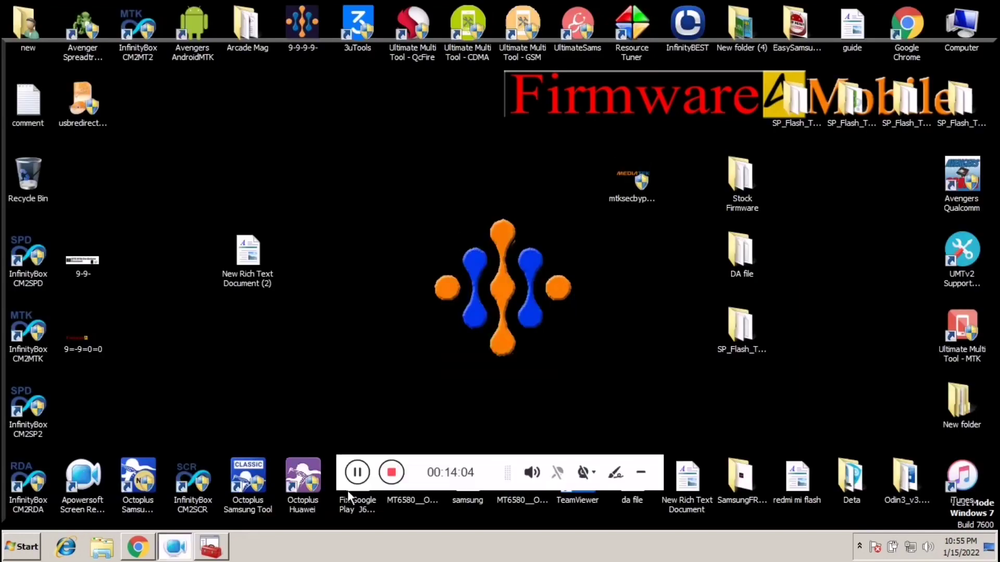